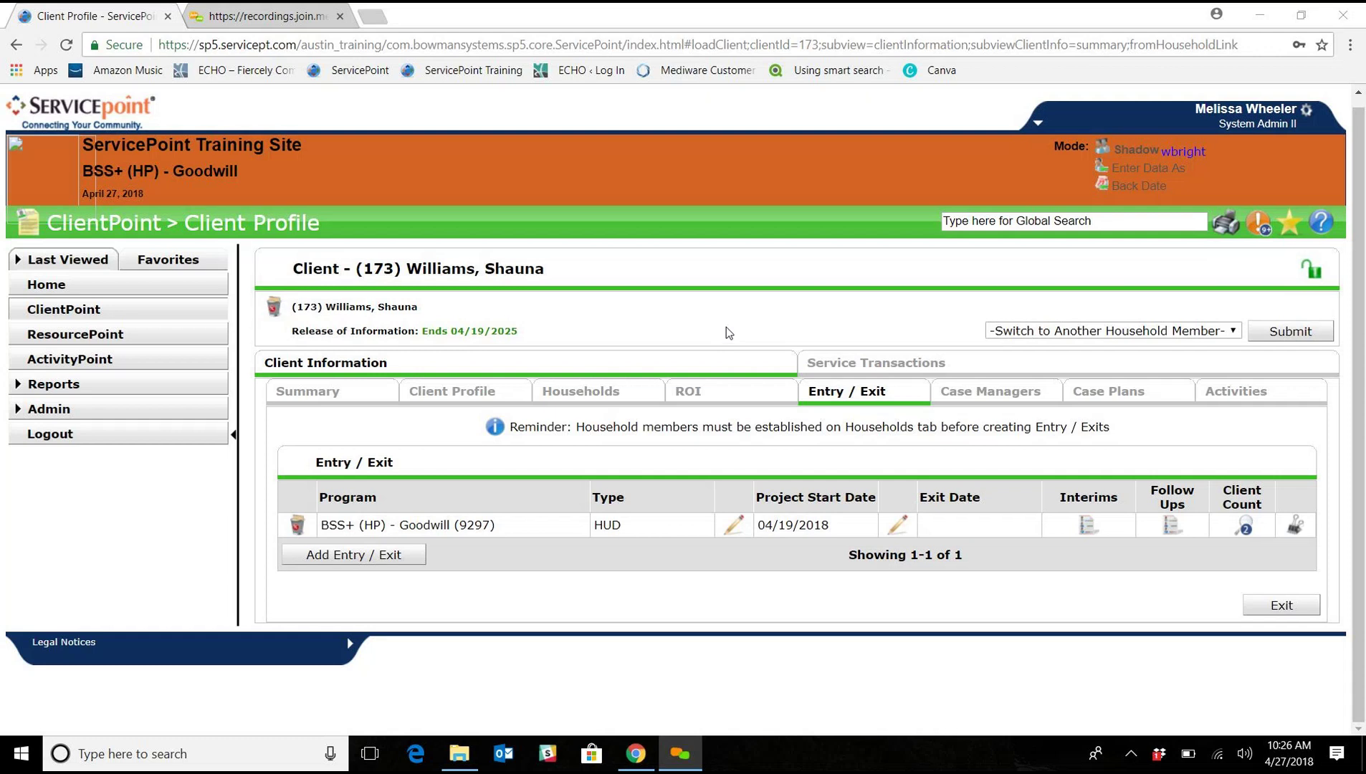
Show the client's Entry / Exit records, which list the BSS+ (HP) - Goodwill entry from 04/19/2018.
left_click(862, 402)
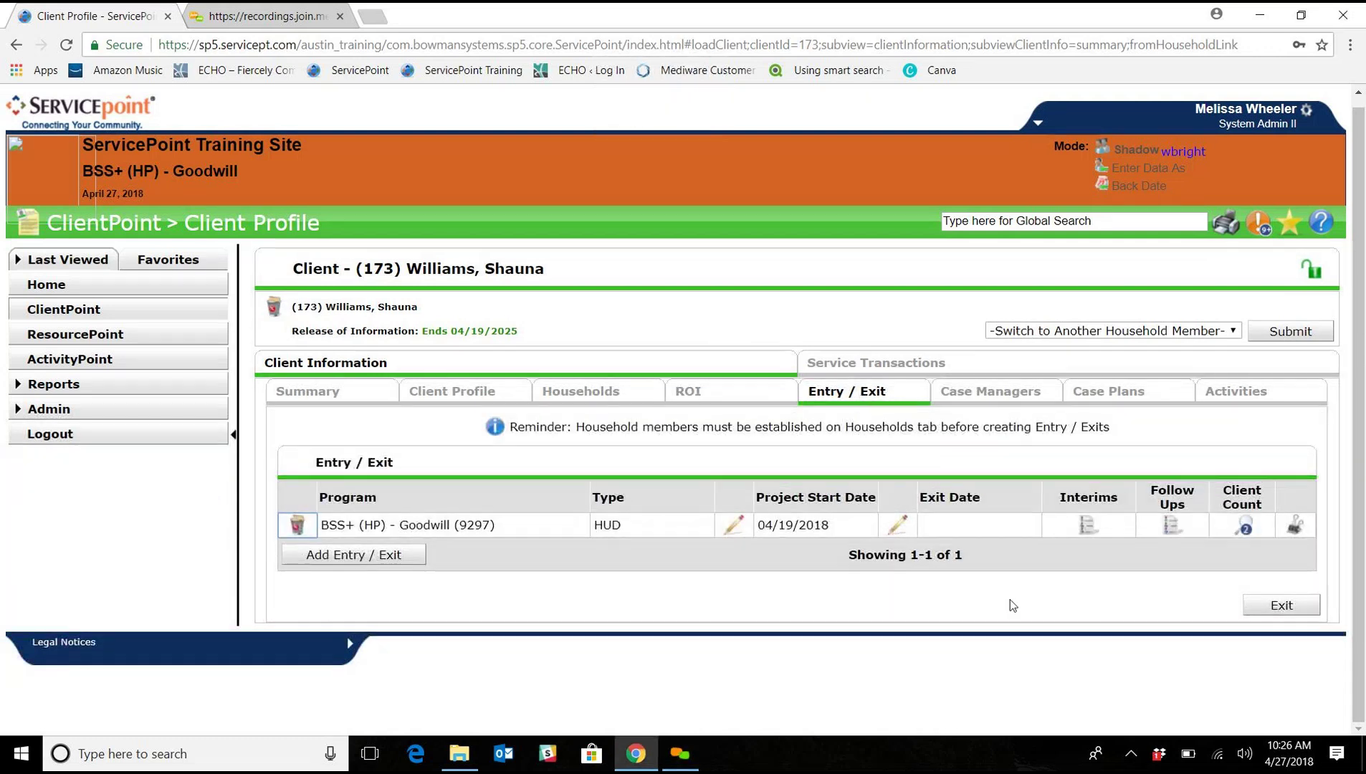
Add a whole-household Update interim review dated 05/15/2018 and save it to reach its form.
left_click(1088, 527)
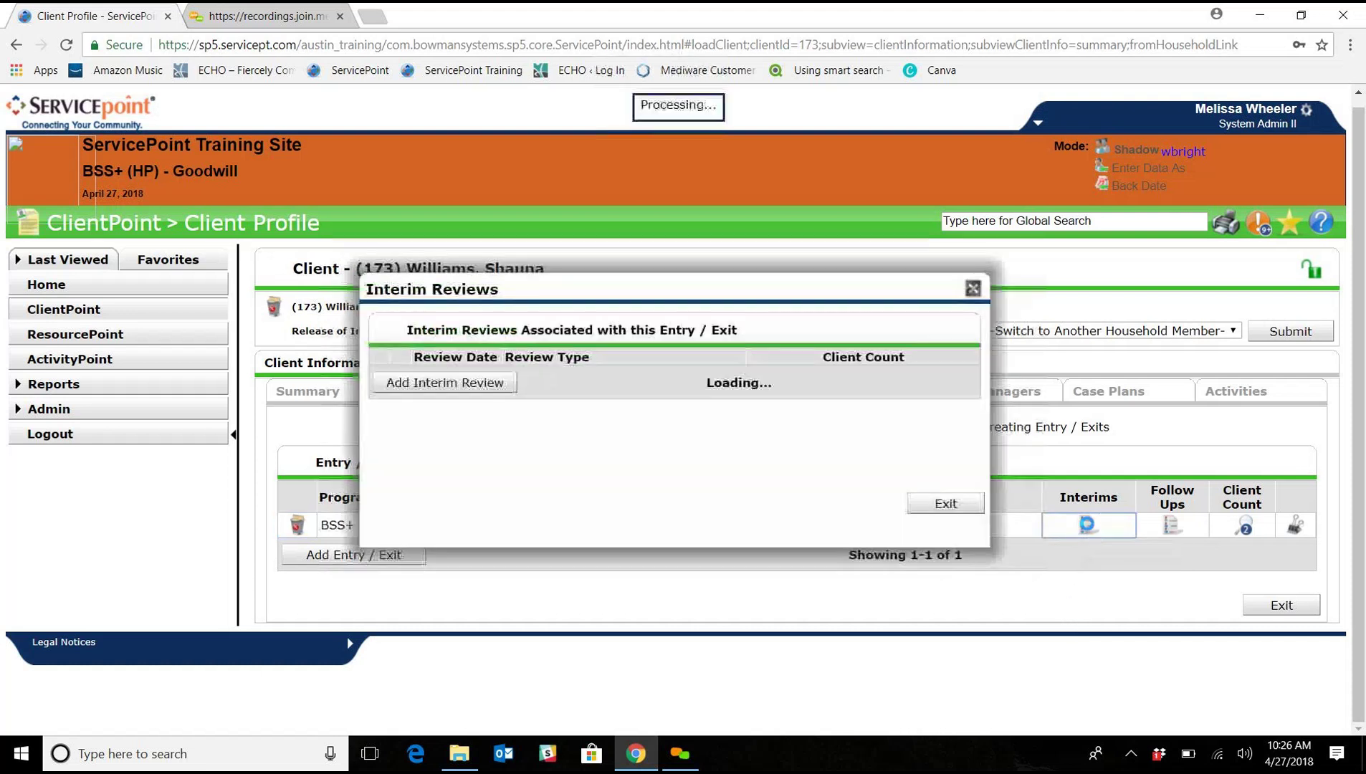
left_click(500, 386)
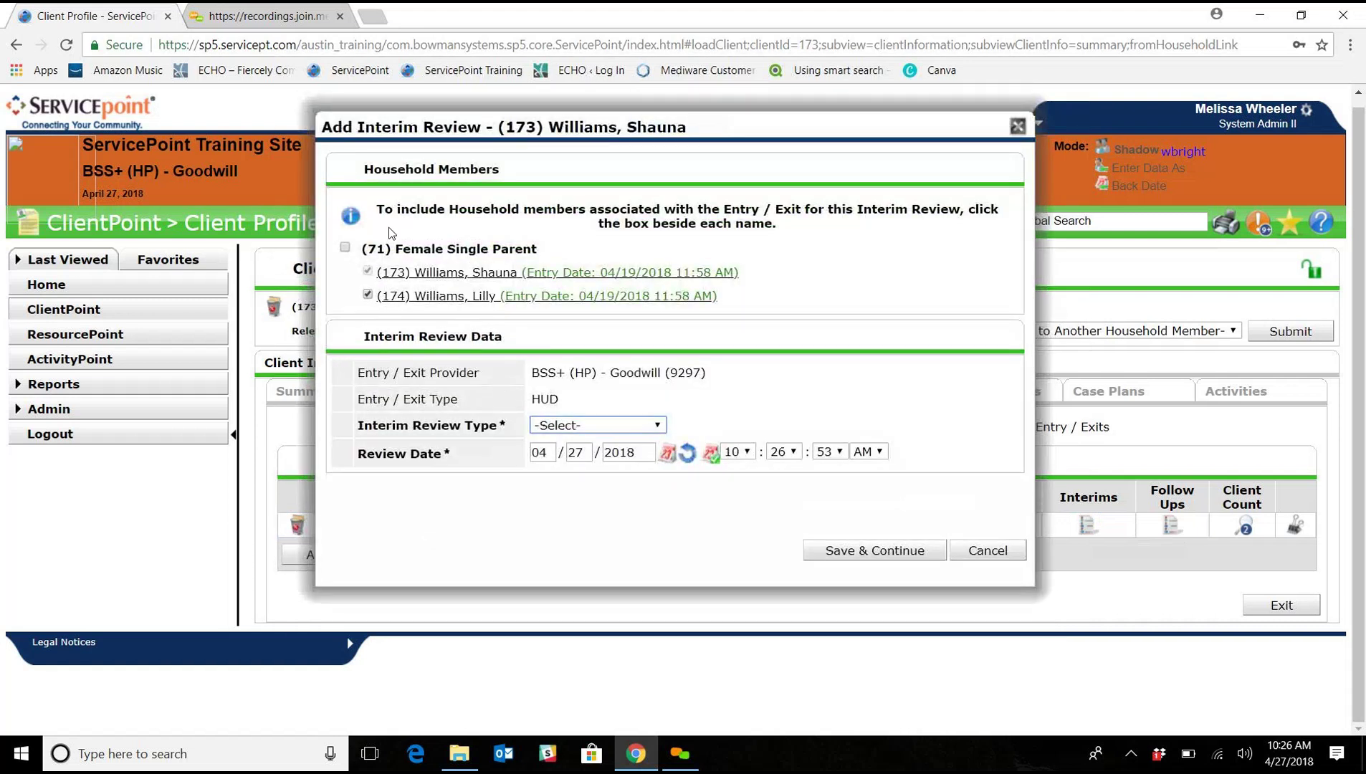
left_click(345, 248)
left_click(611, 429)
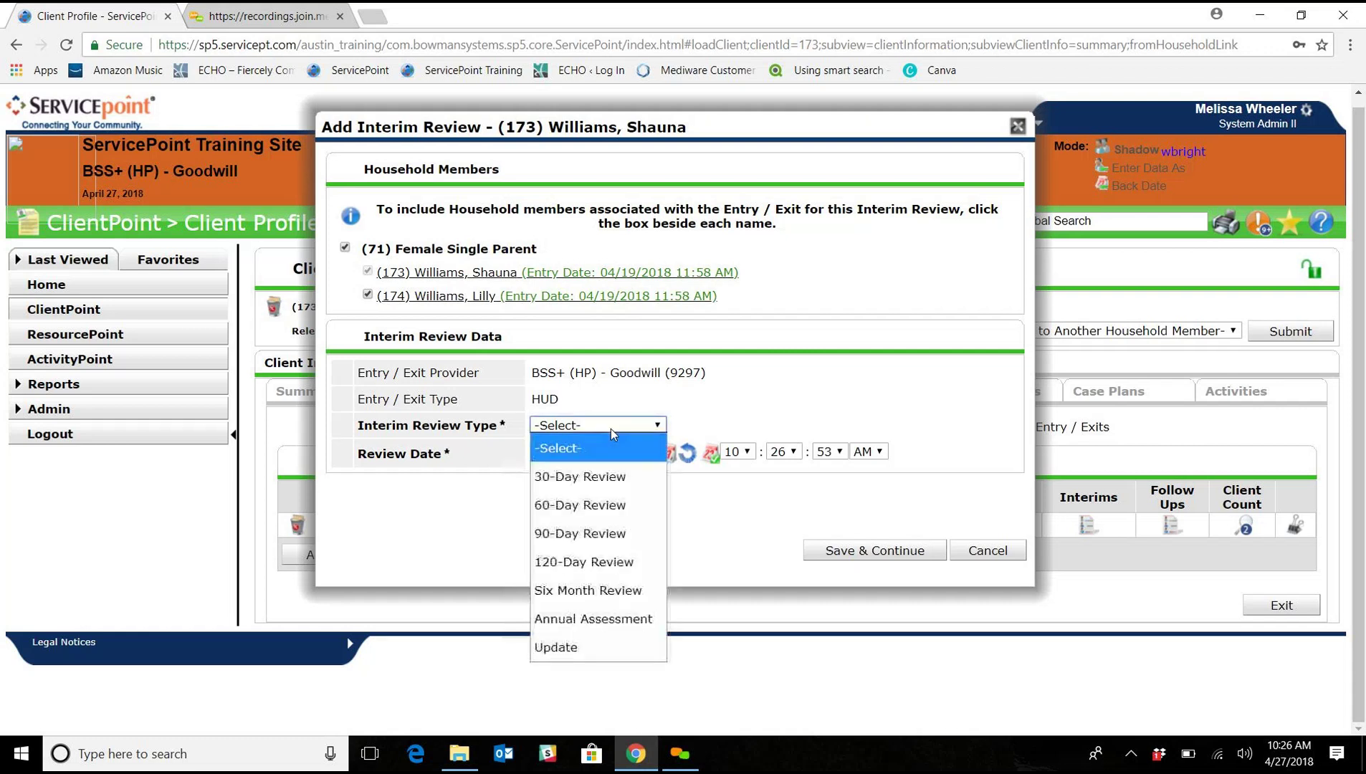
left_click(554, 647)
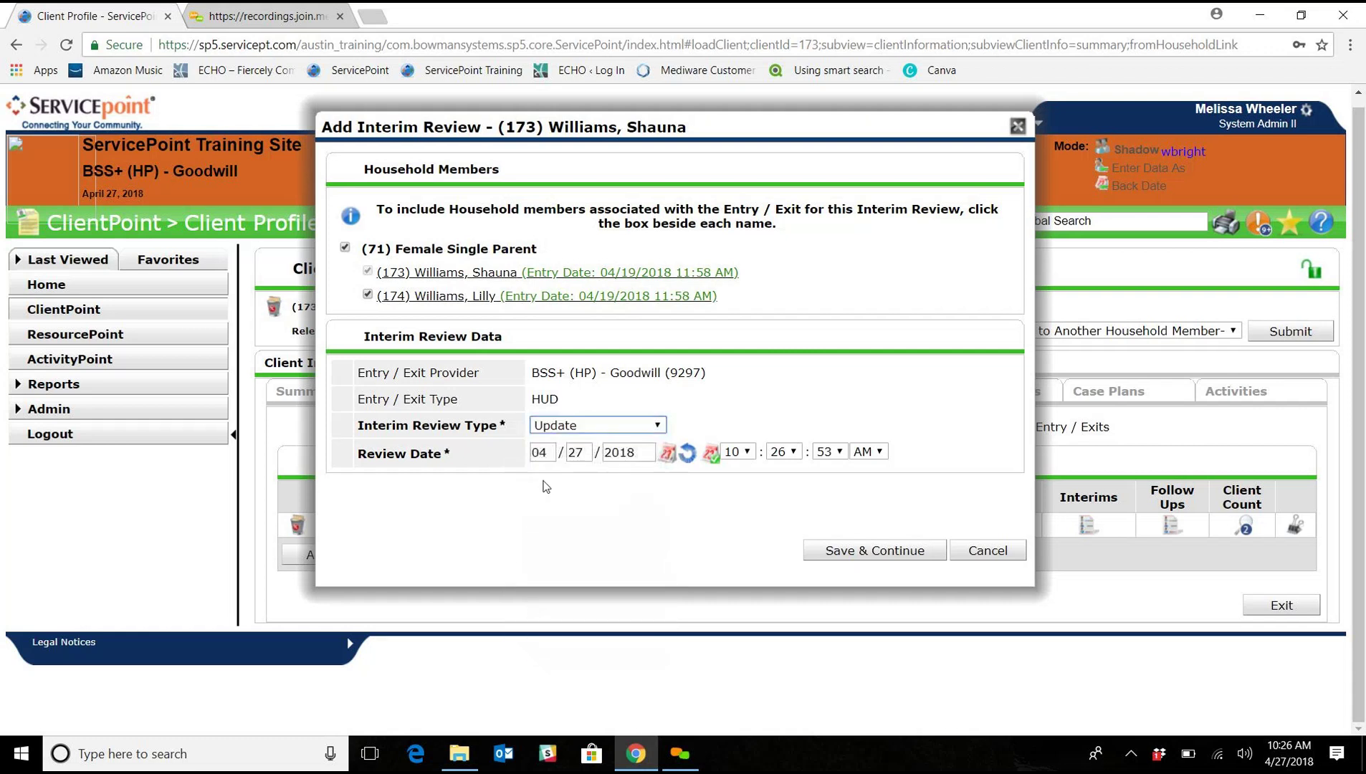
left_click(532, 451)
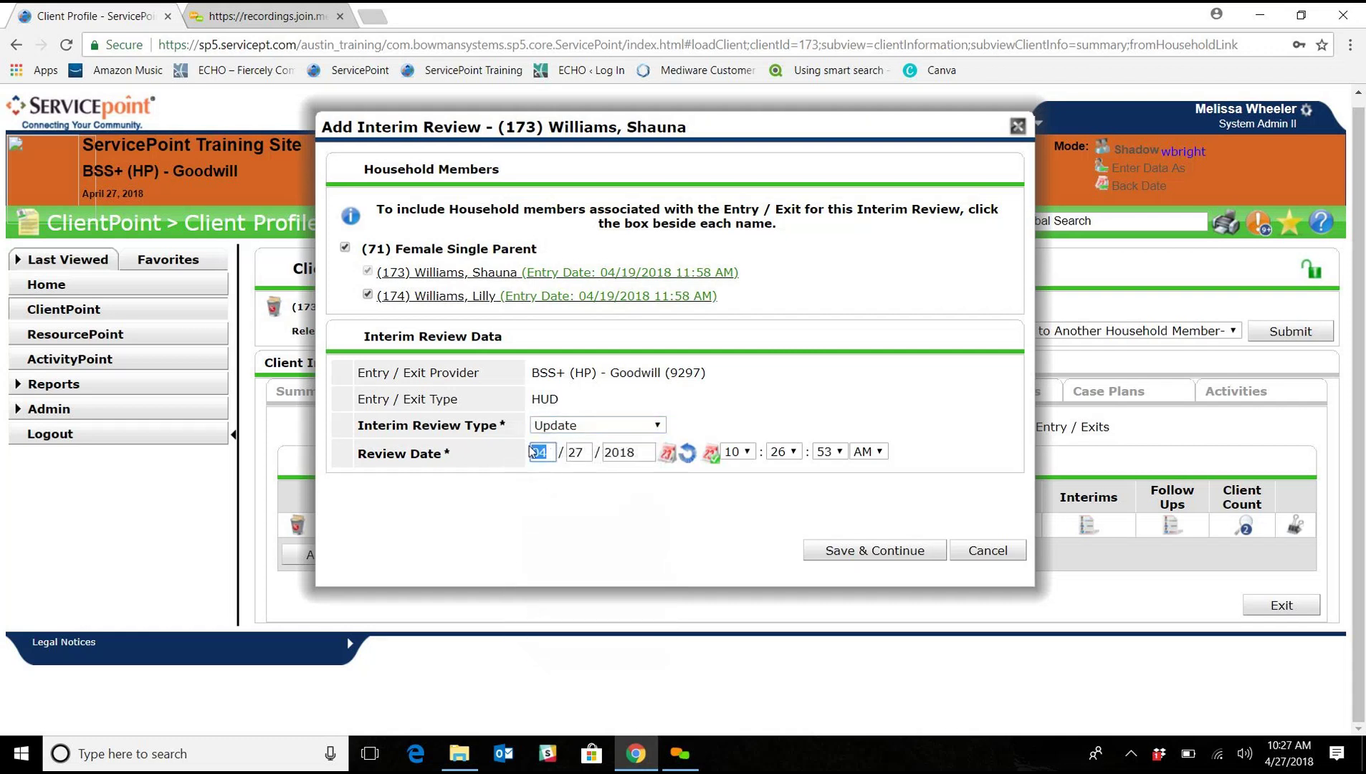
type("0515")
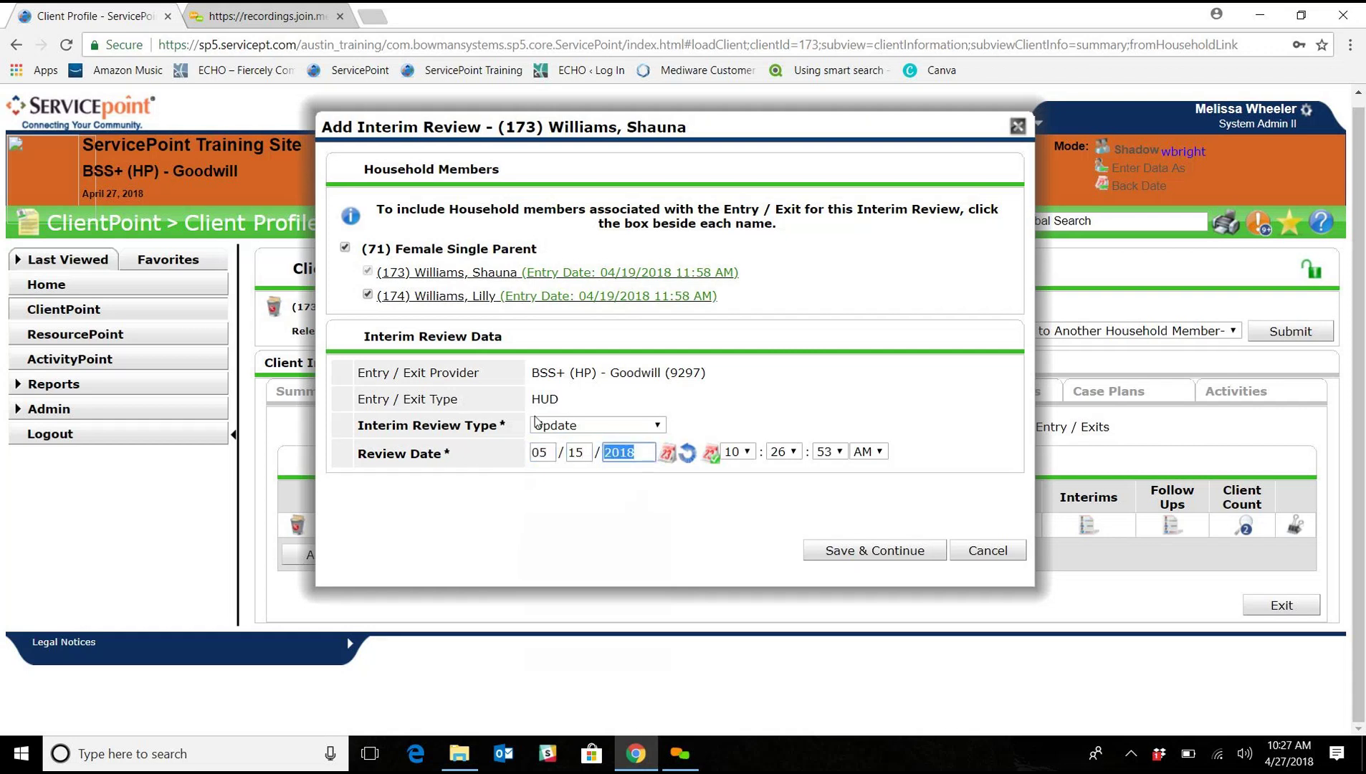
left_click(892, 553)
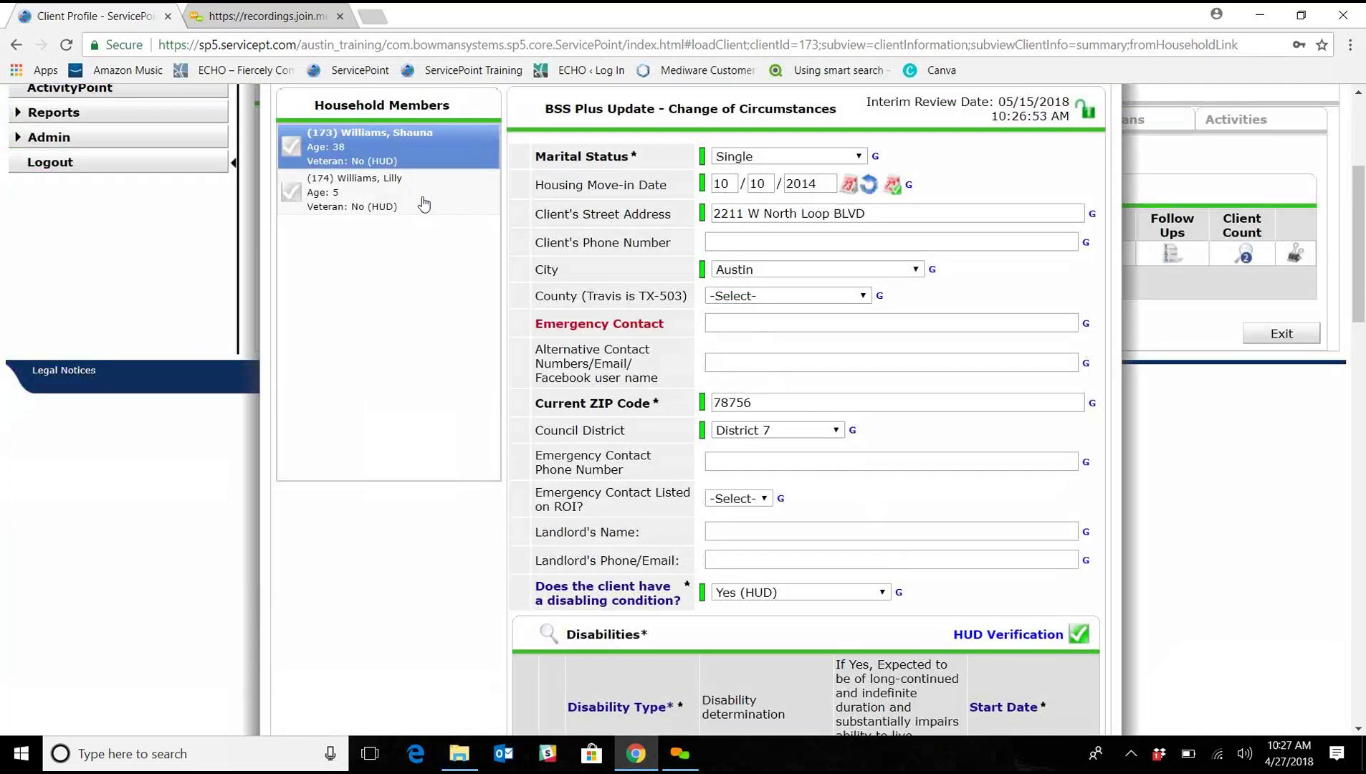
For the five-year-old household member, set Income from Any Source to Yes (HUD).
left_click(424, 204)
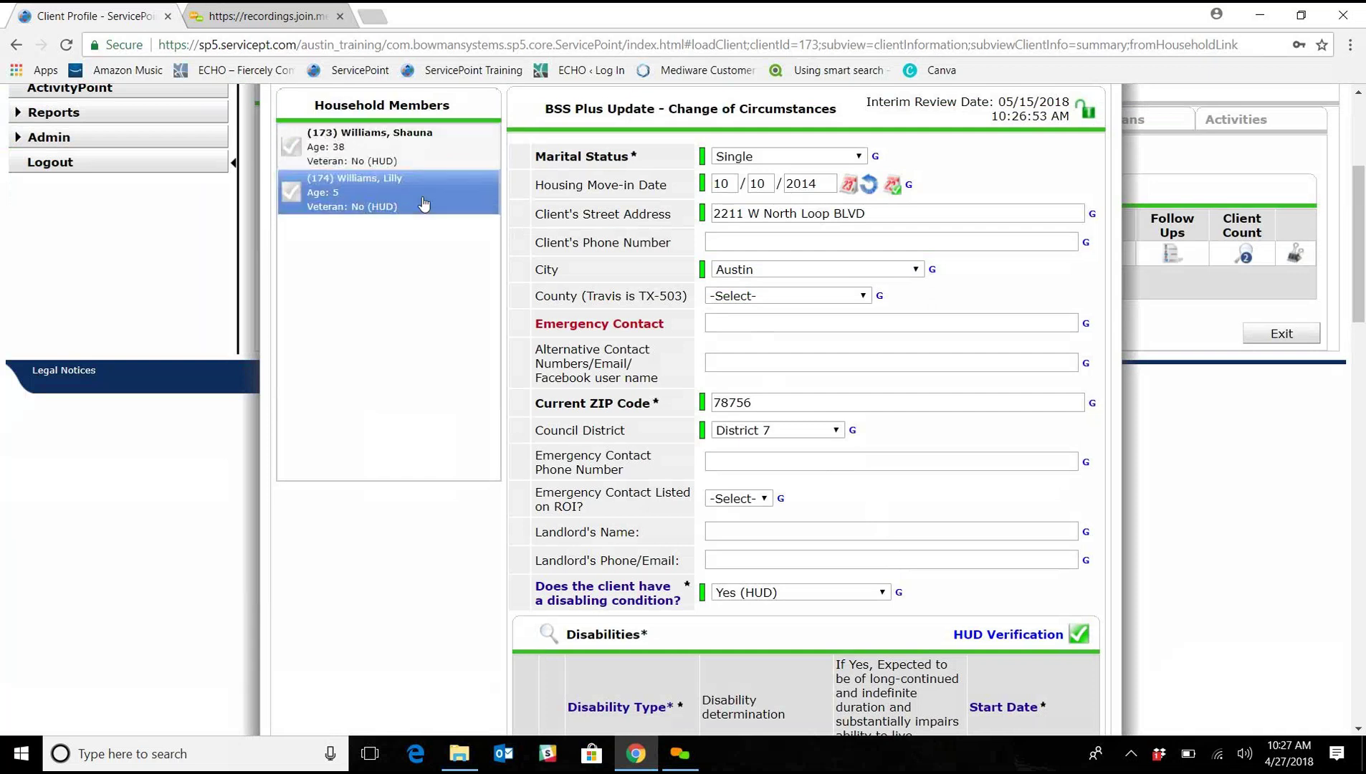
scroll(996, 382, "down", 9)
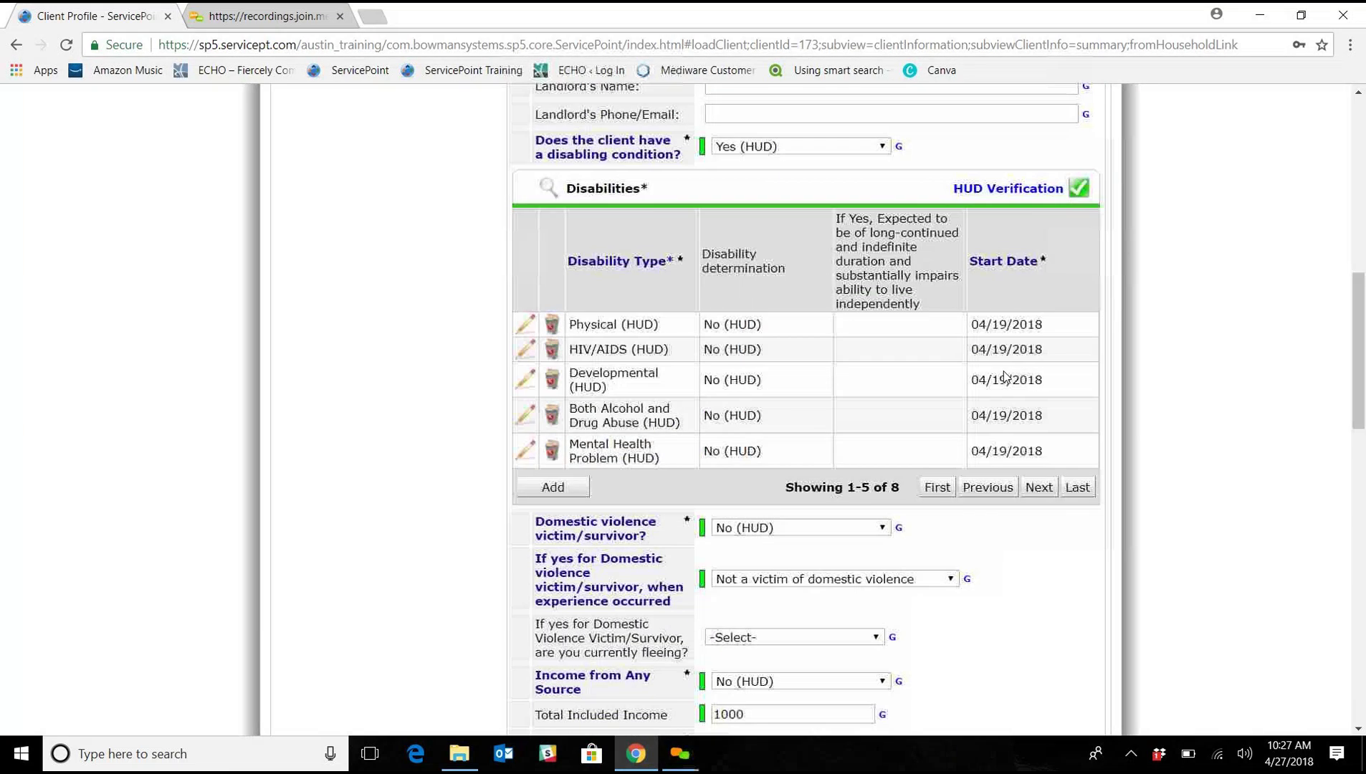
scroll(1008, 384, "down", 3)
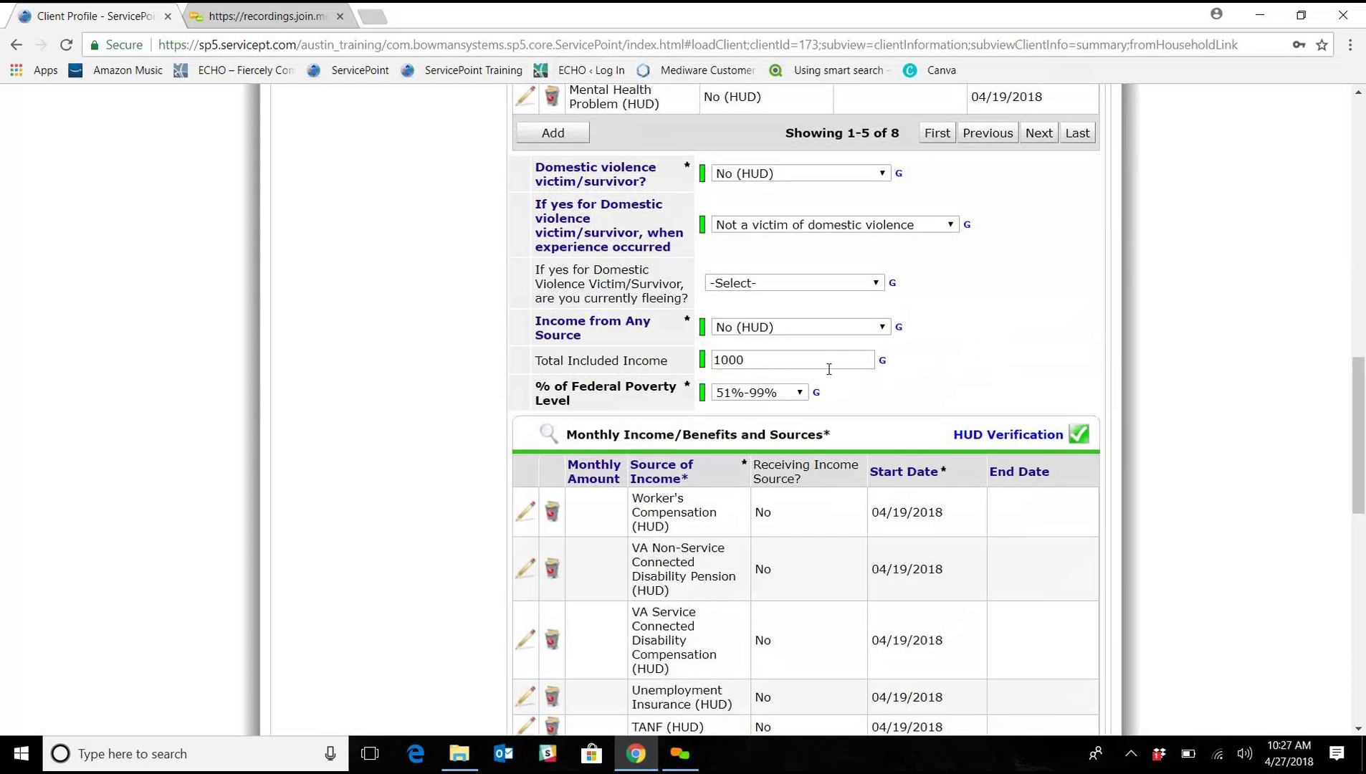
left_click(749, 328)
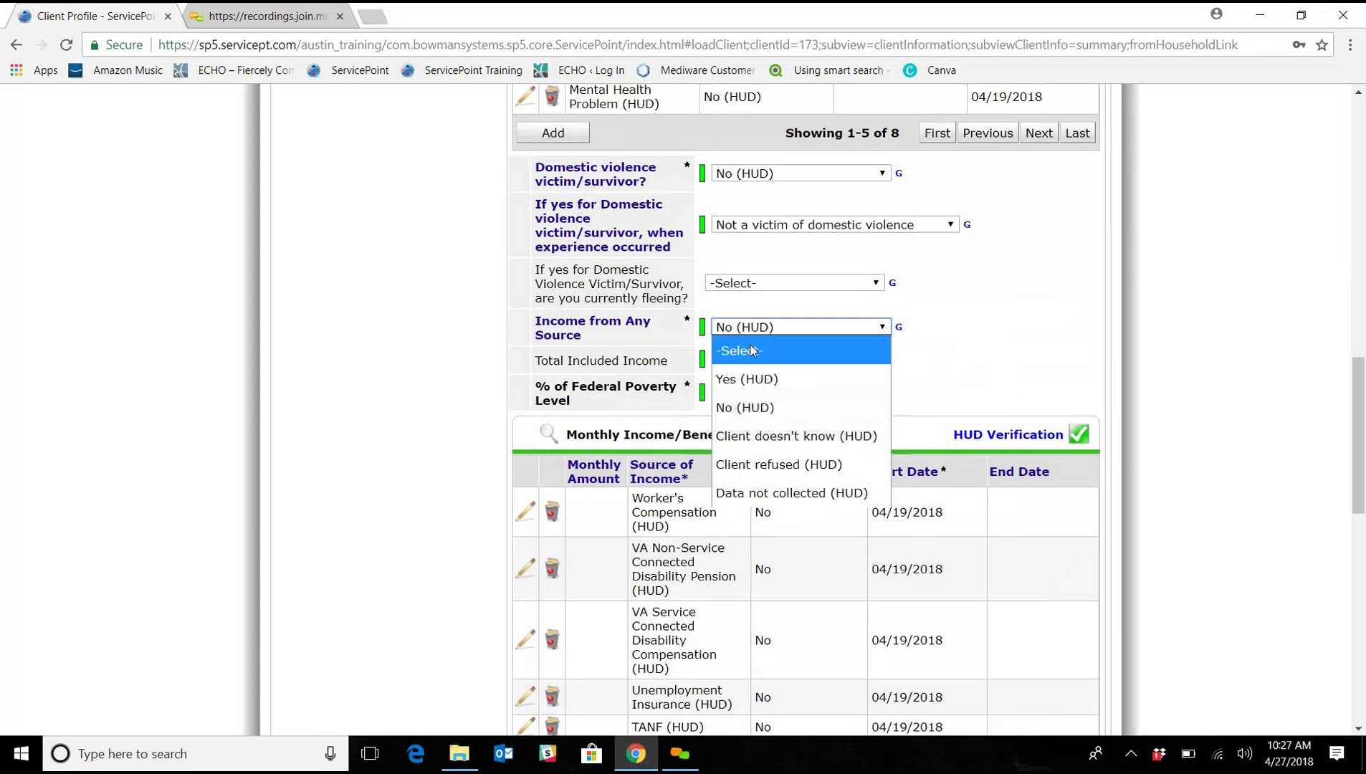
left_click(757, 383)
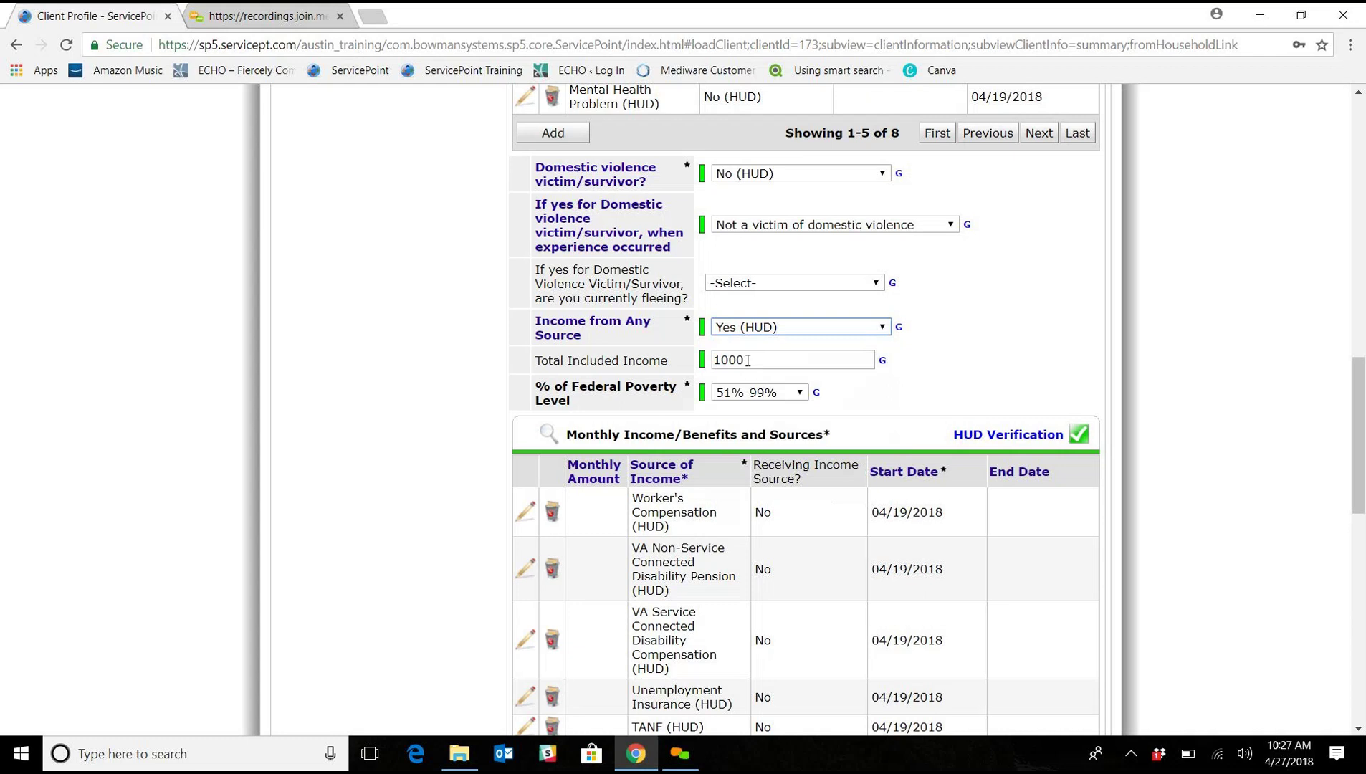
Change Total Included Income to 1750 and set the poverty level to 100%-124%.
left_click_drag(748, 360, 723, 359)
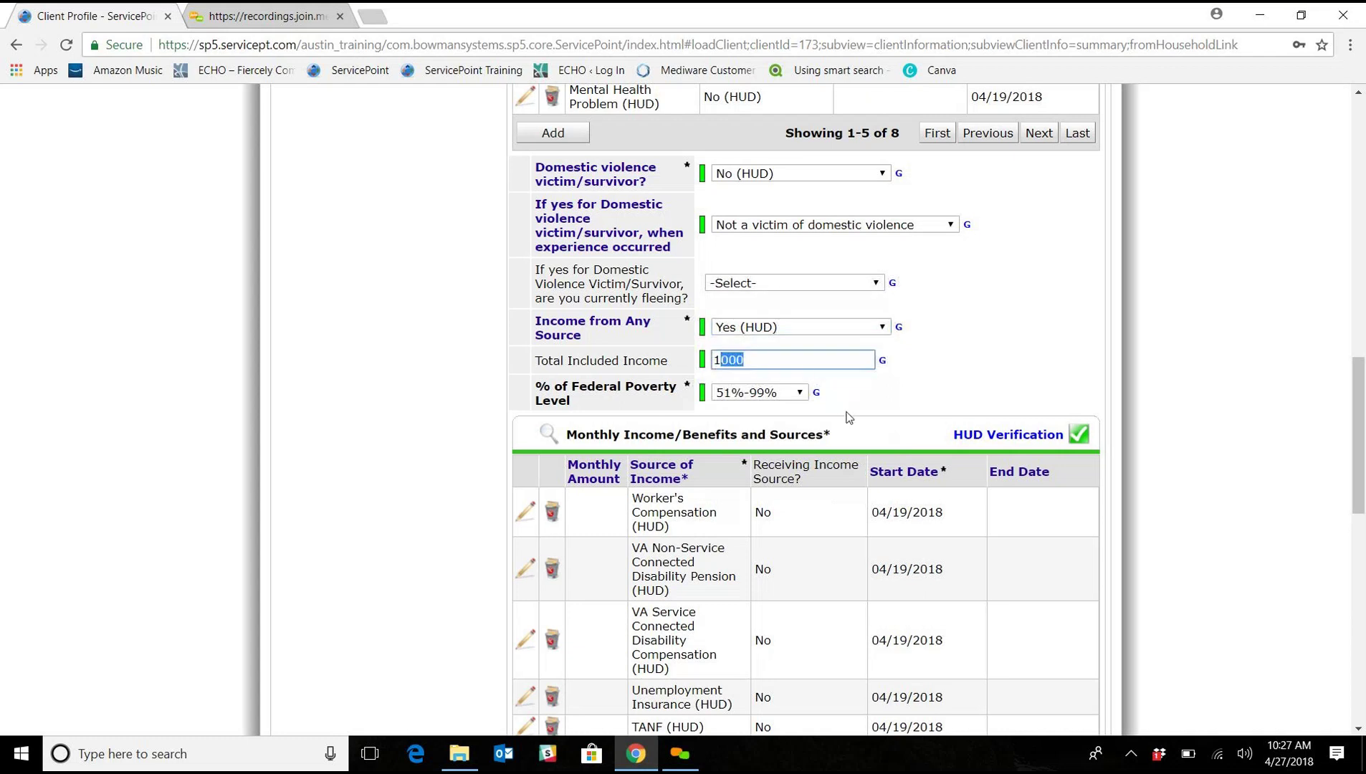
type("750")
left_click(753, 395)
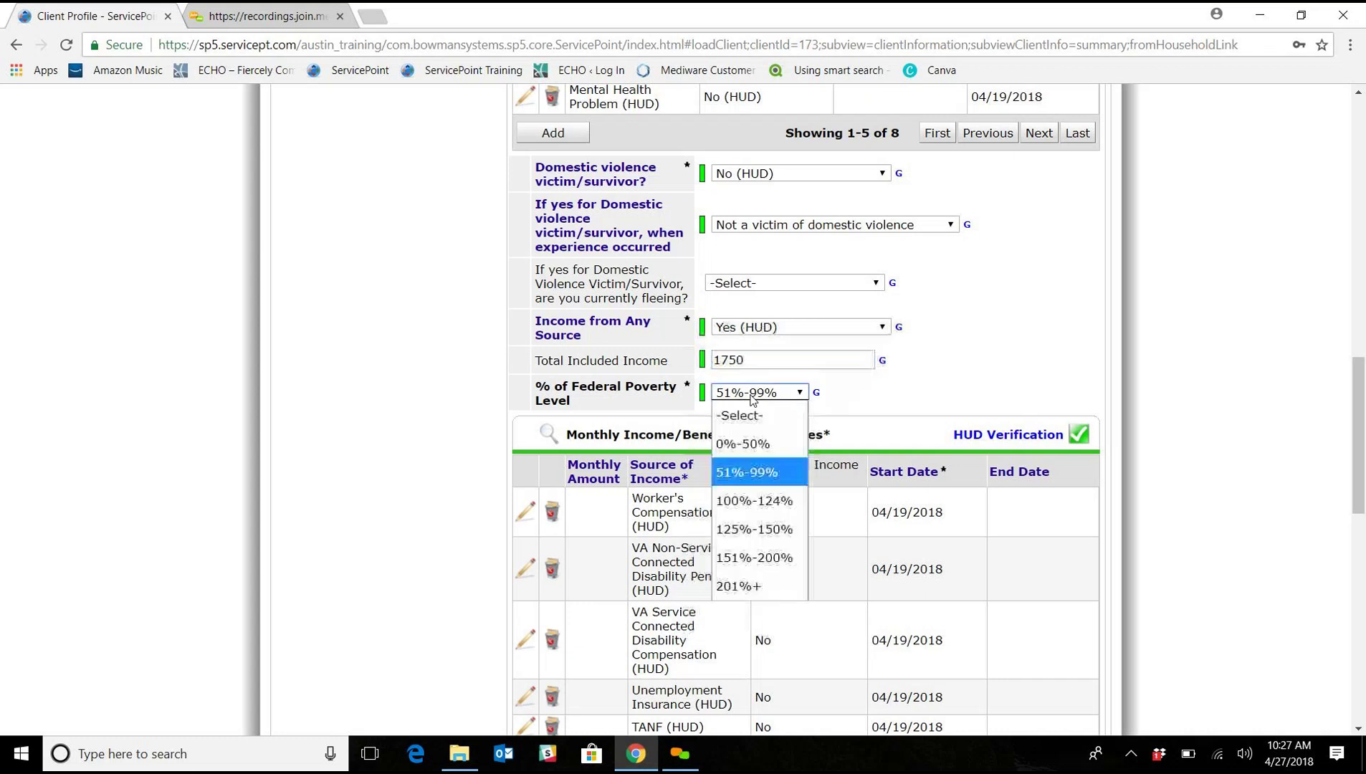
left_click(771, 503)
left_click(972, 386)
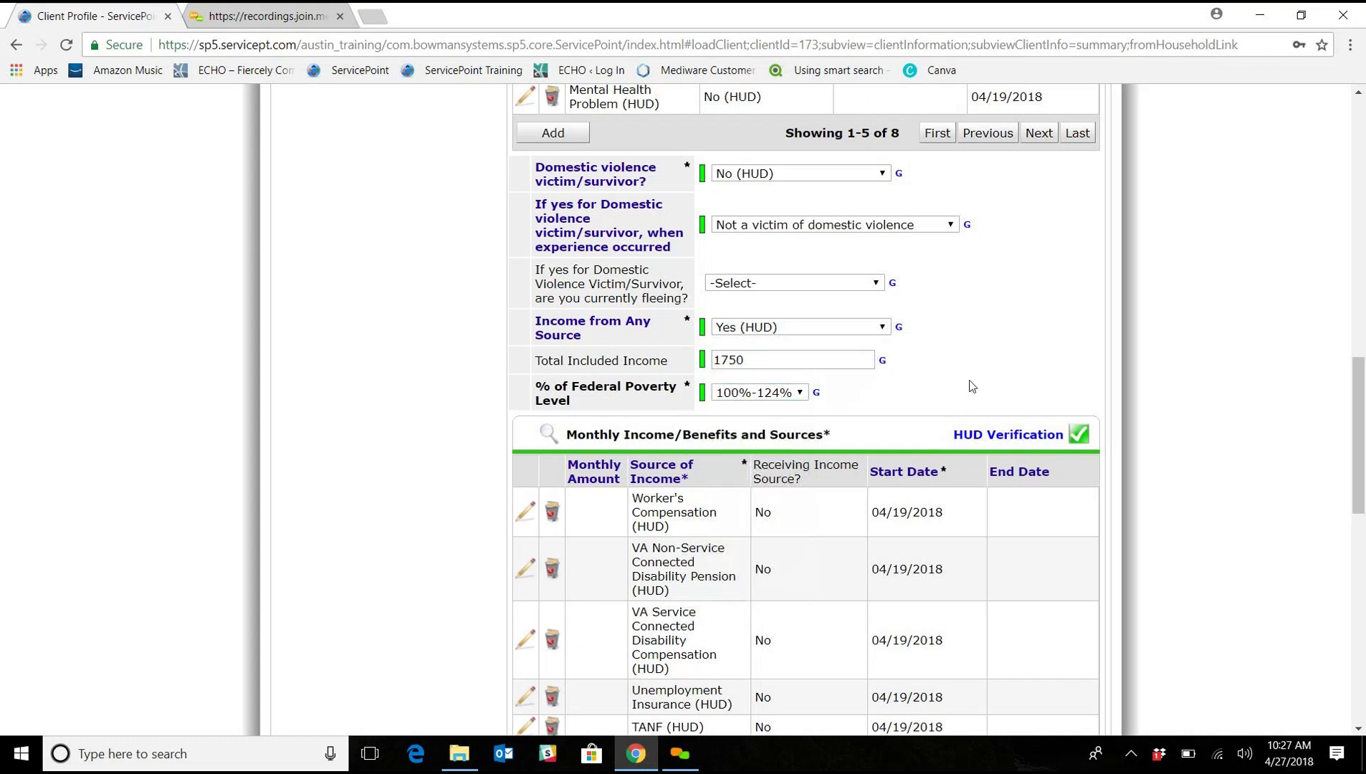
scroll(969, 380, "down", 1)
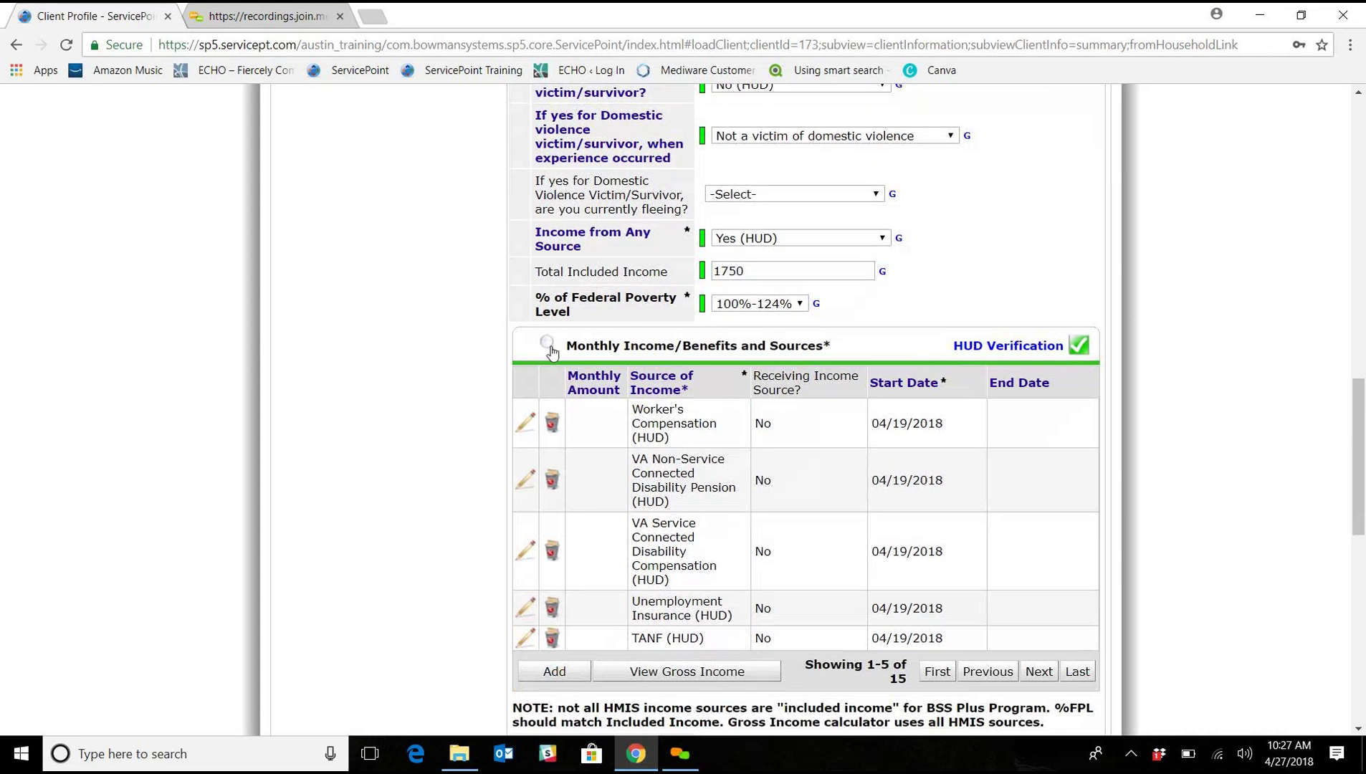
In the full monthly income list, give the old SSDI (HUD) record an end date of 05/14/2018.
left_click(547, 347)
scroll(546, 349, "down", 1)
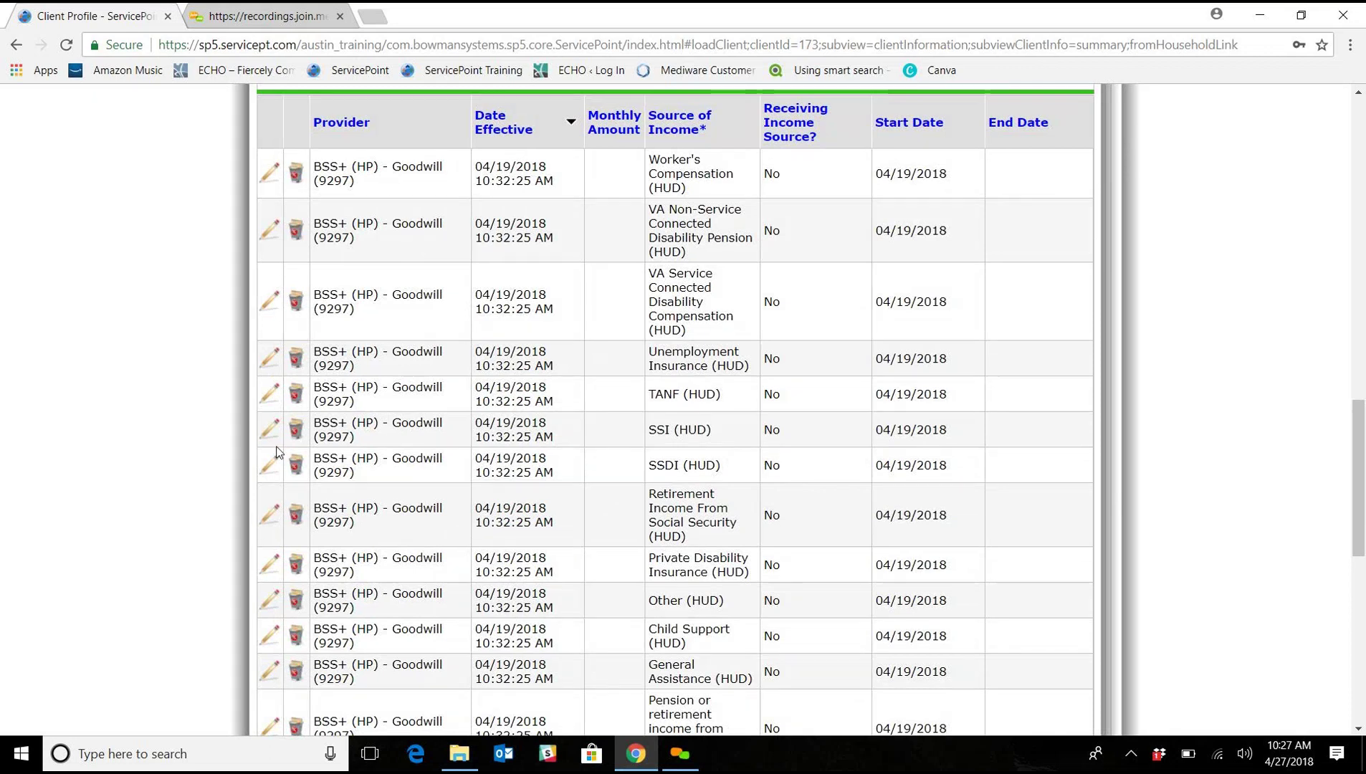
left_click(272, 468)
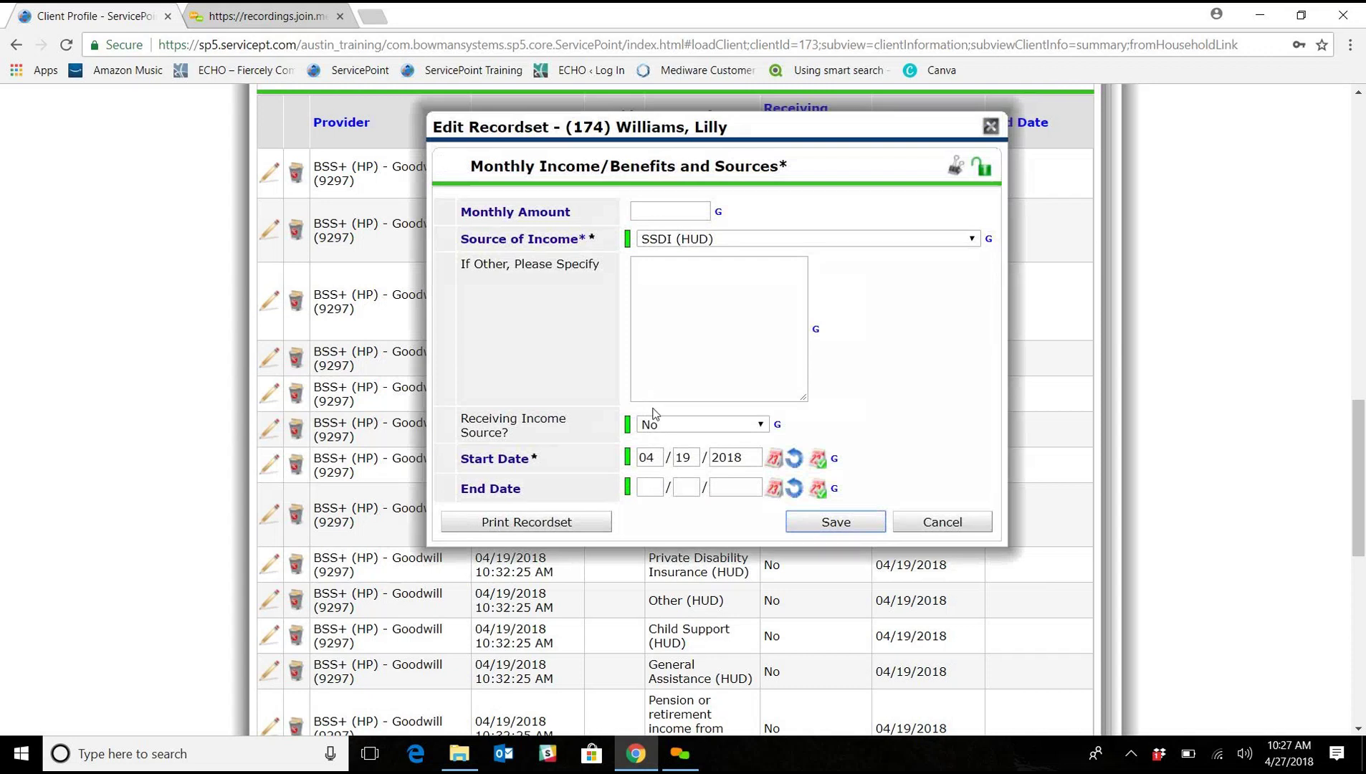
left_click(650, 489)
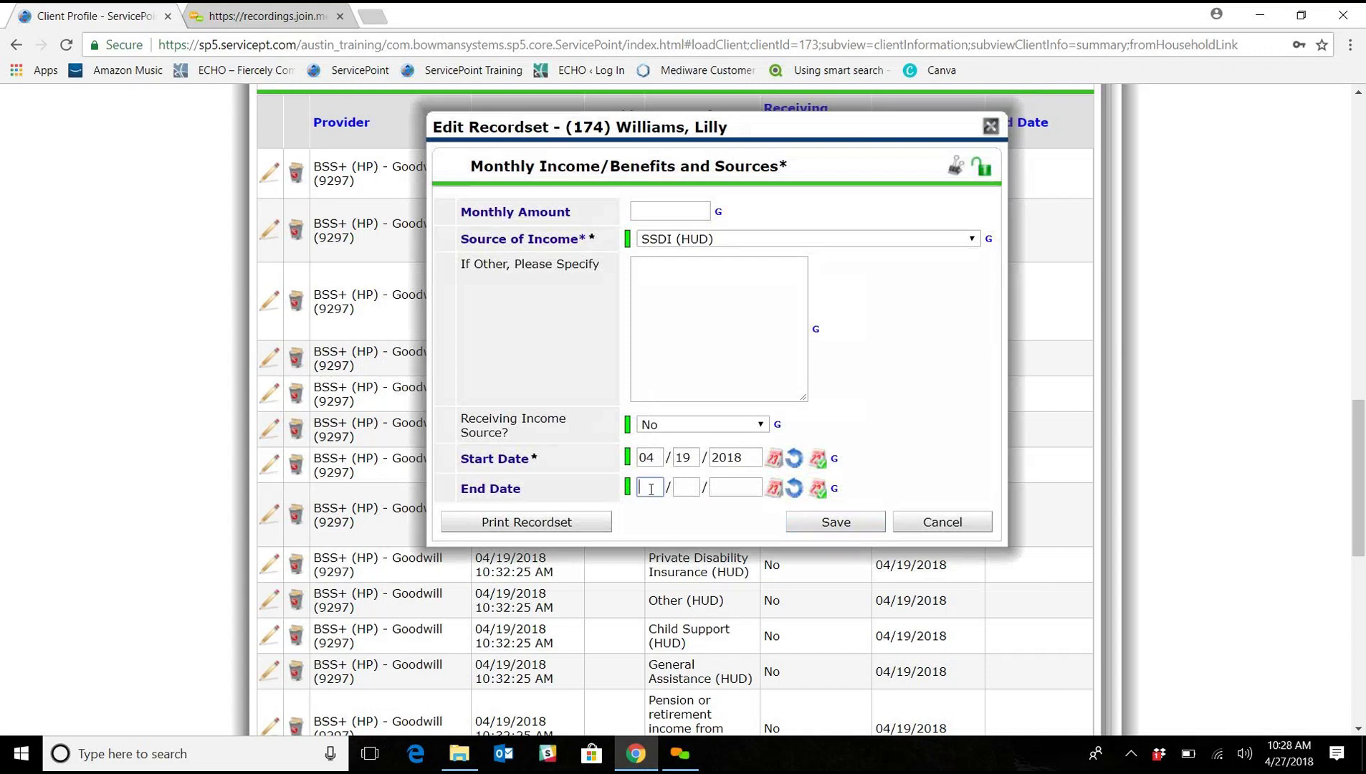
type("05/14/")
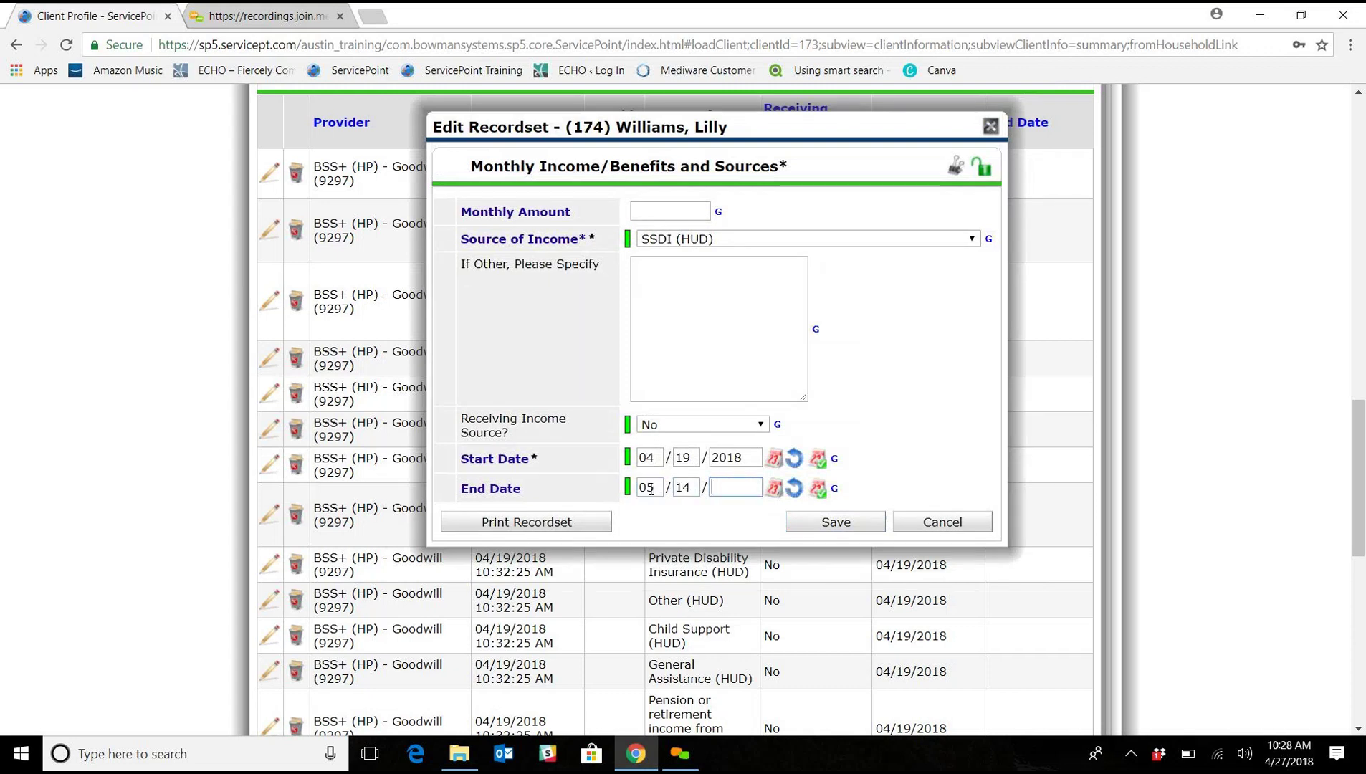
type("2018")
left_click(837, 530)
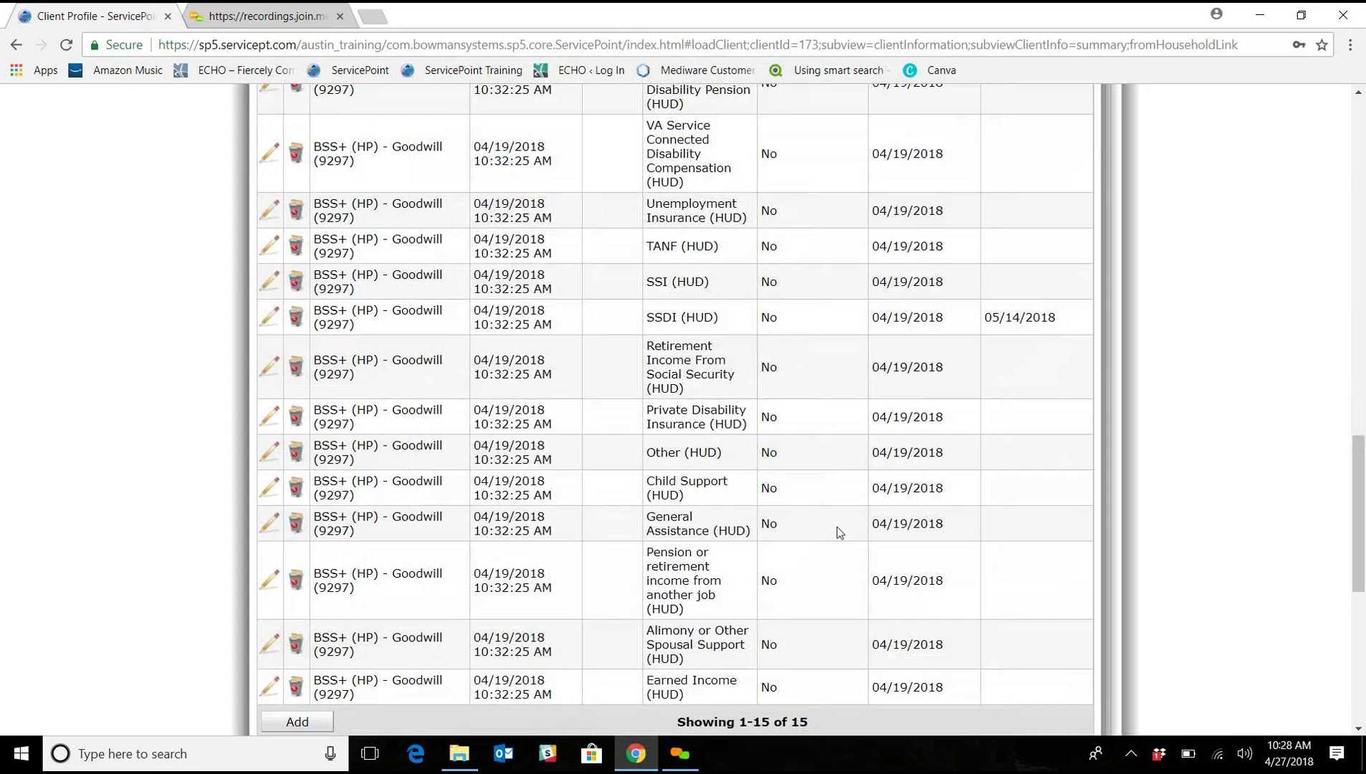
scroll(1025, 398, "up", 4)
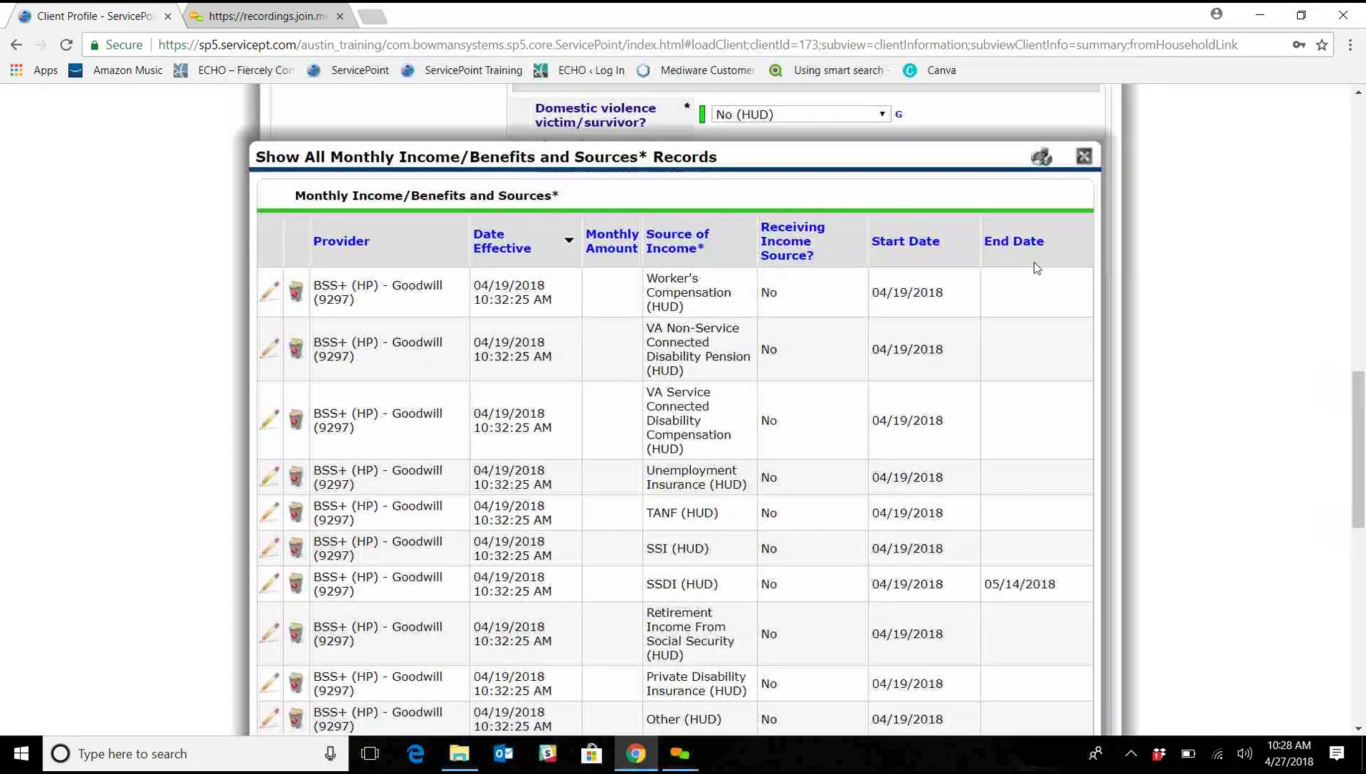
scroll(1021, 439, "down", 5)
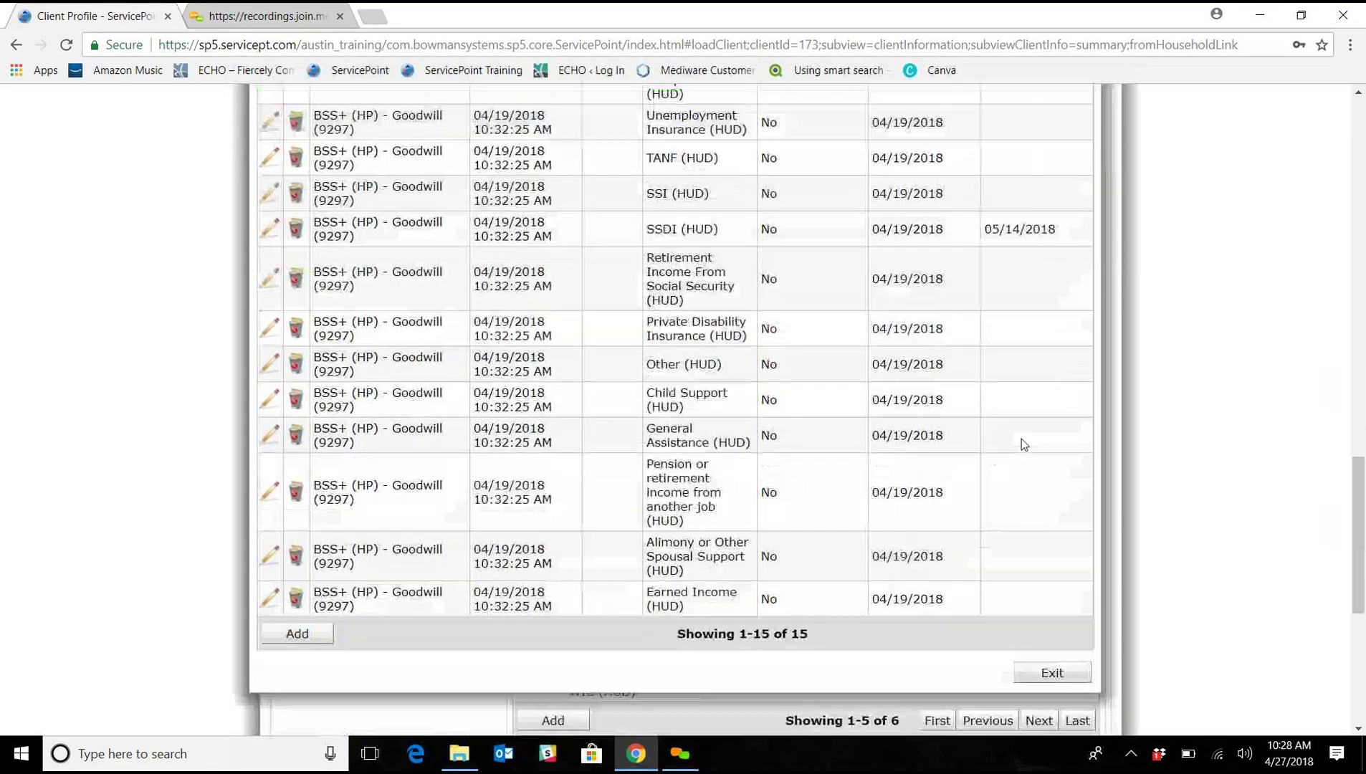
scroll(1022, 449, "down", 1)
left_click(1050, 495)
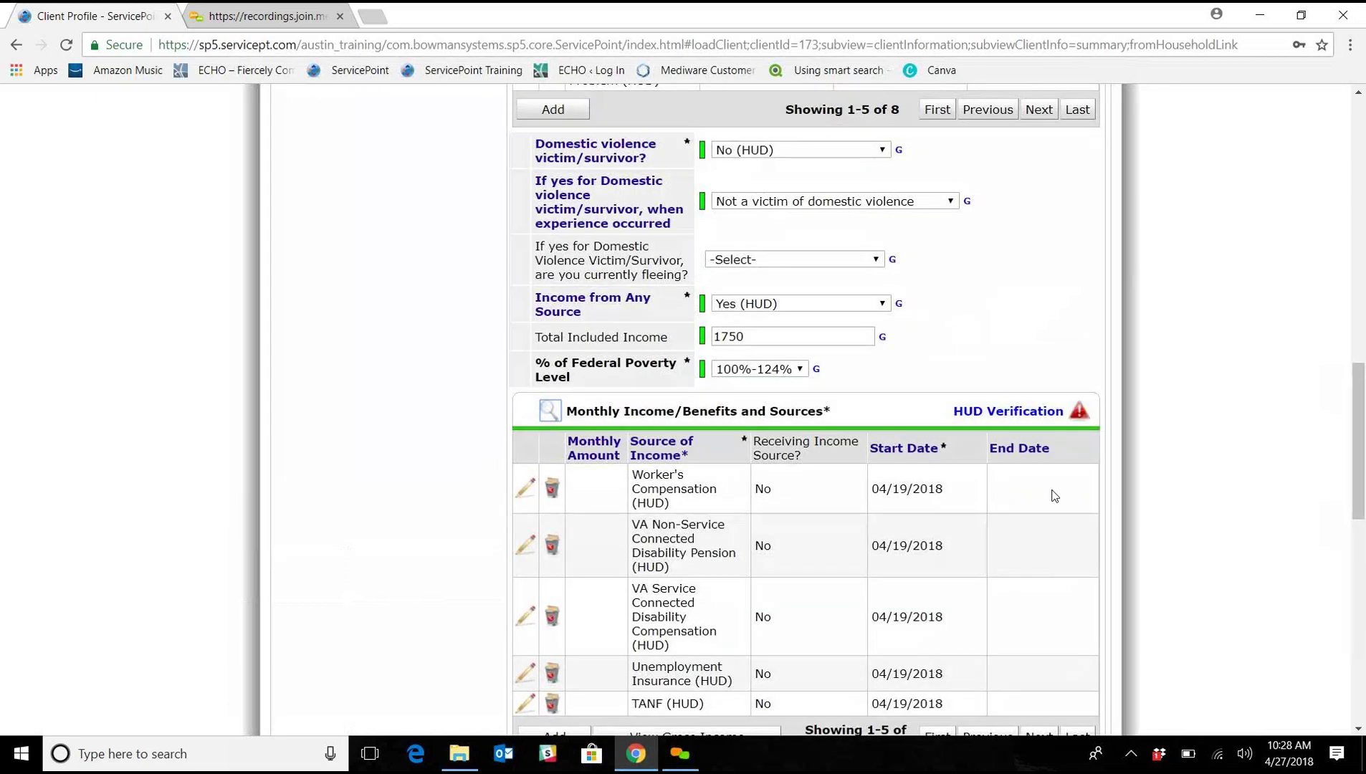
Add a monthly income record of $750 from SSDI (HUD), marked as received, starting 05/15/2018.
scroll(1021, 441, "down", 1)
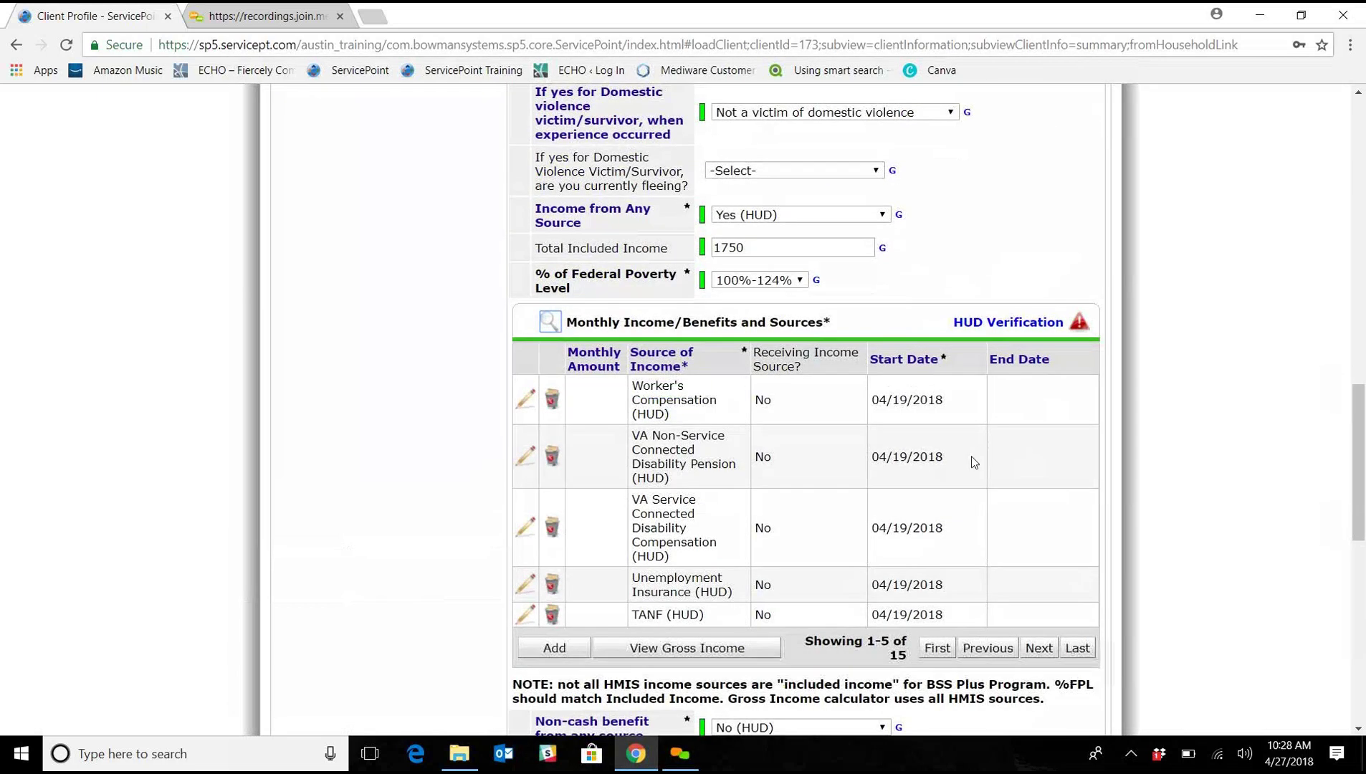
left_click(566, 648)
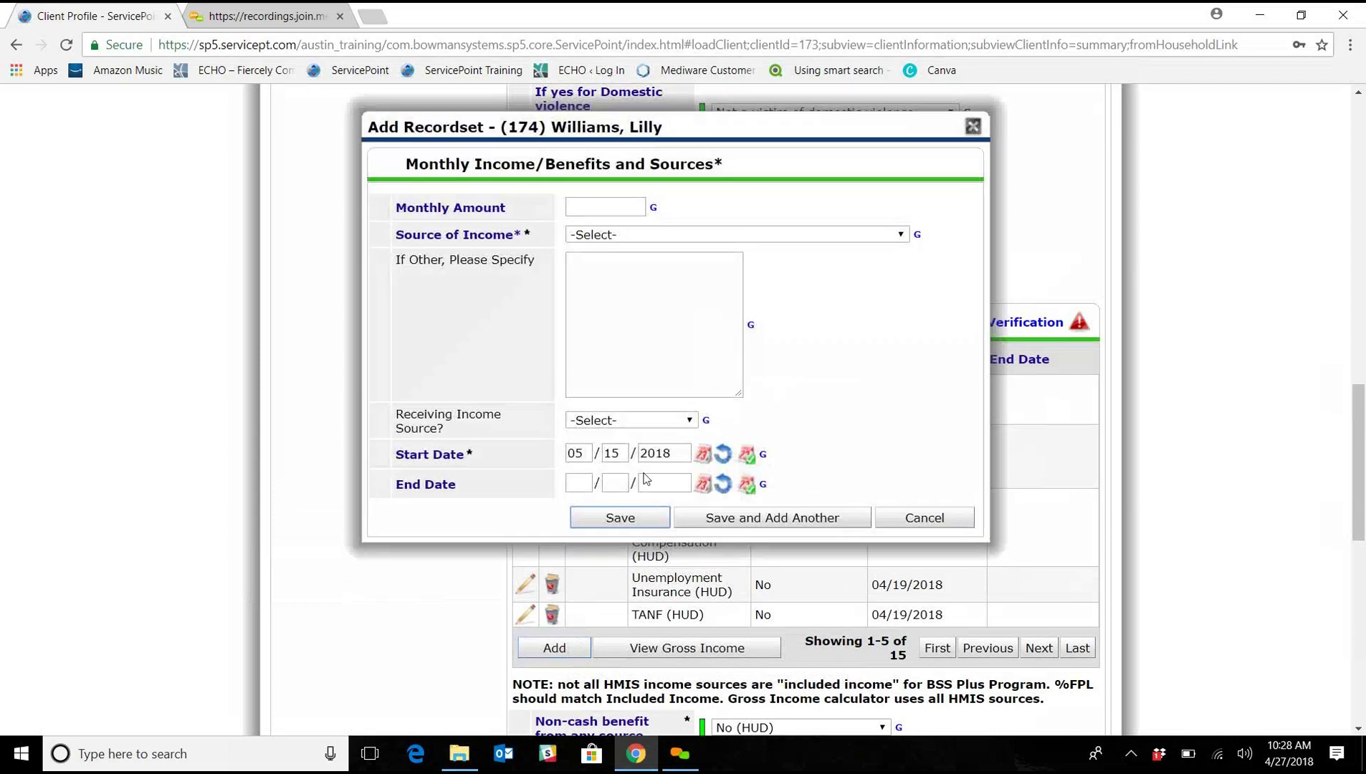
left_click(595, 208)
type("7")
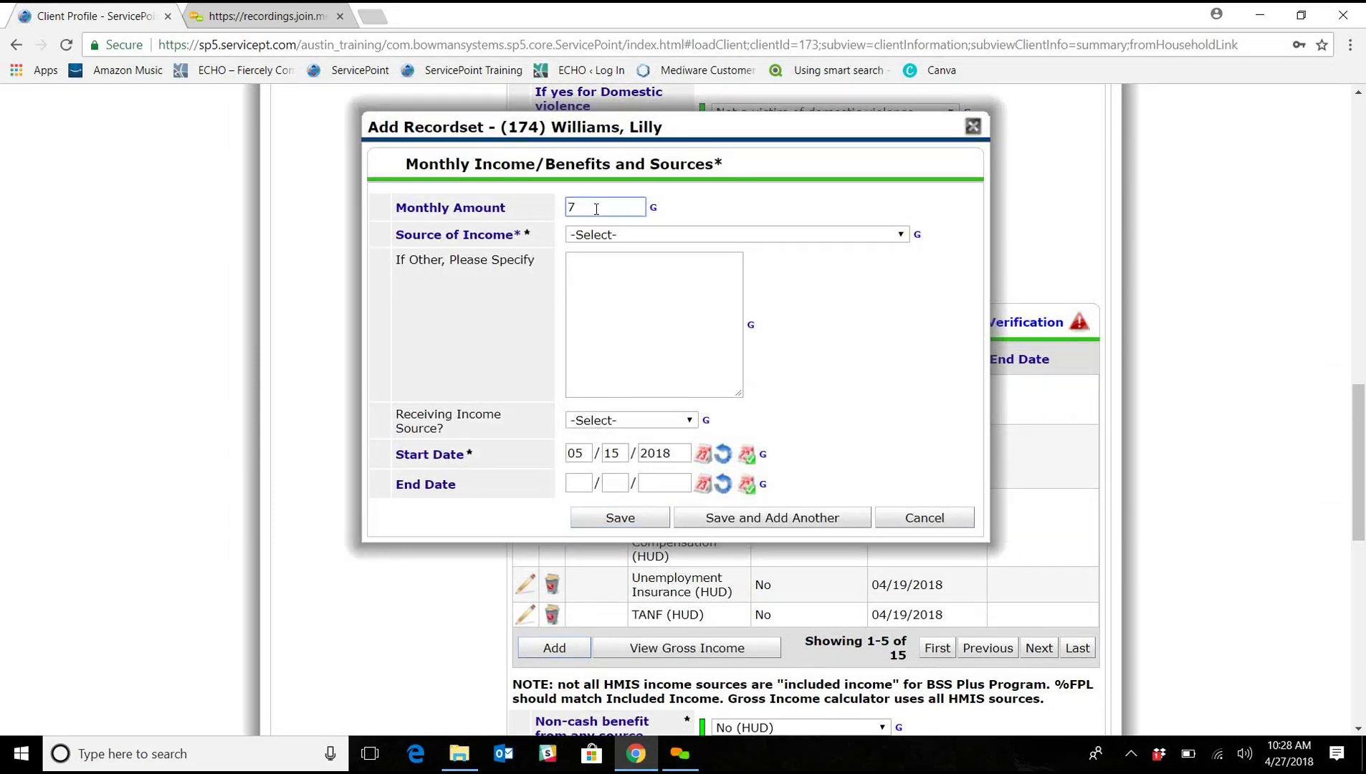
type("50")
left_click(633, 237)
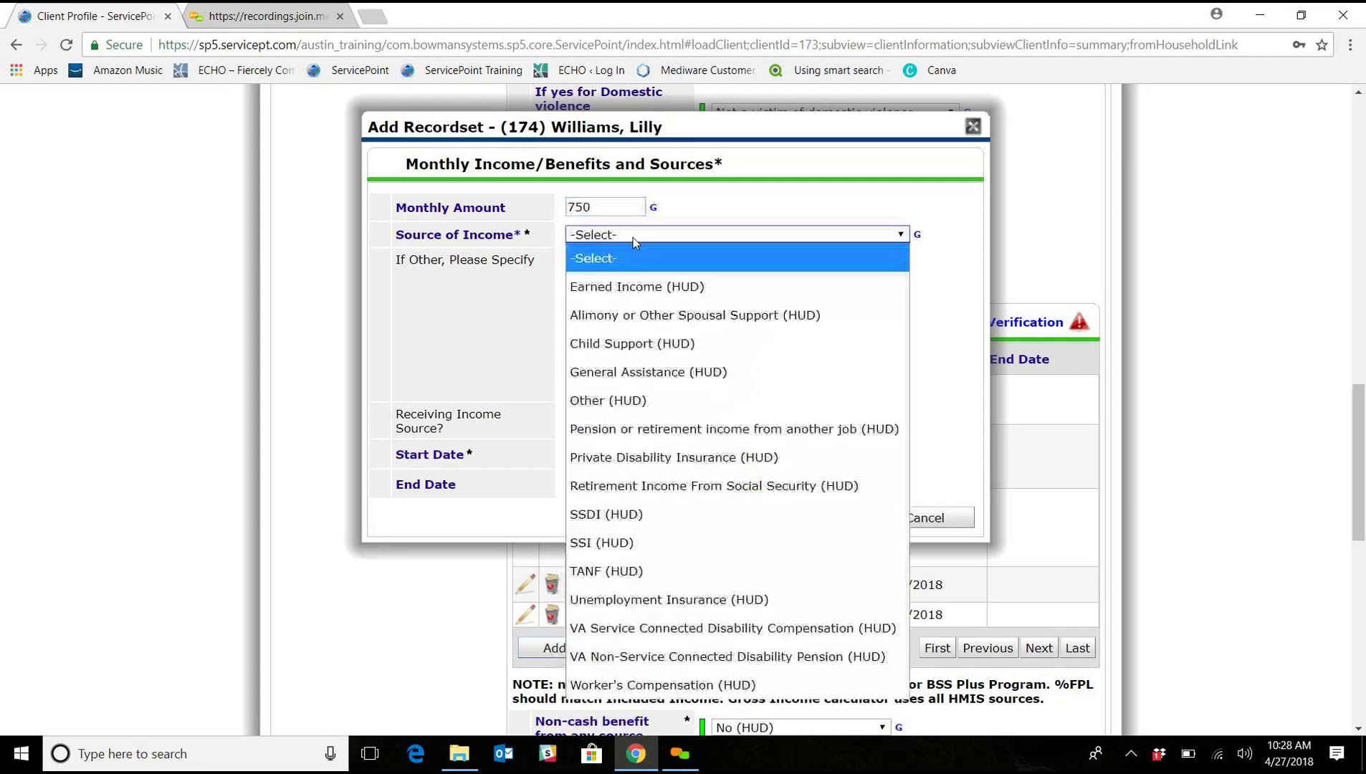
left_click(640, 514)
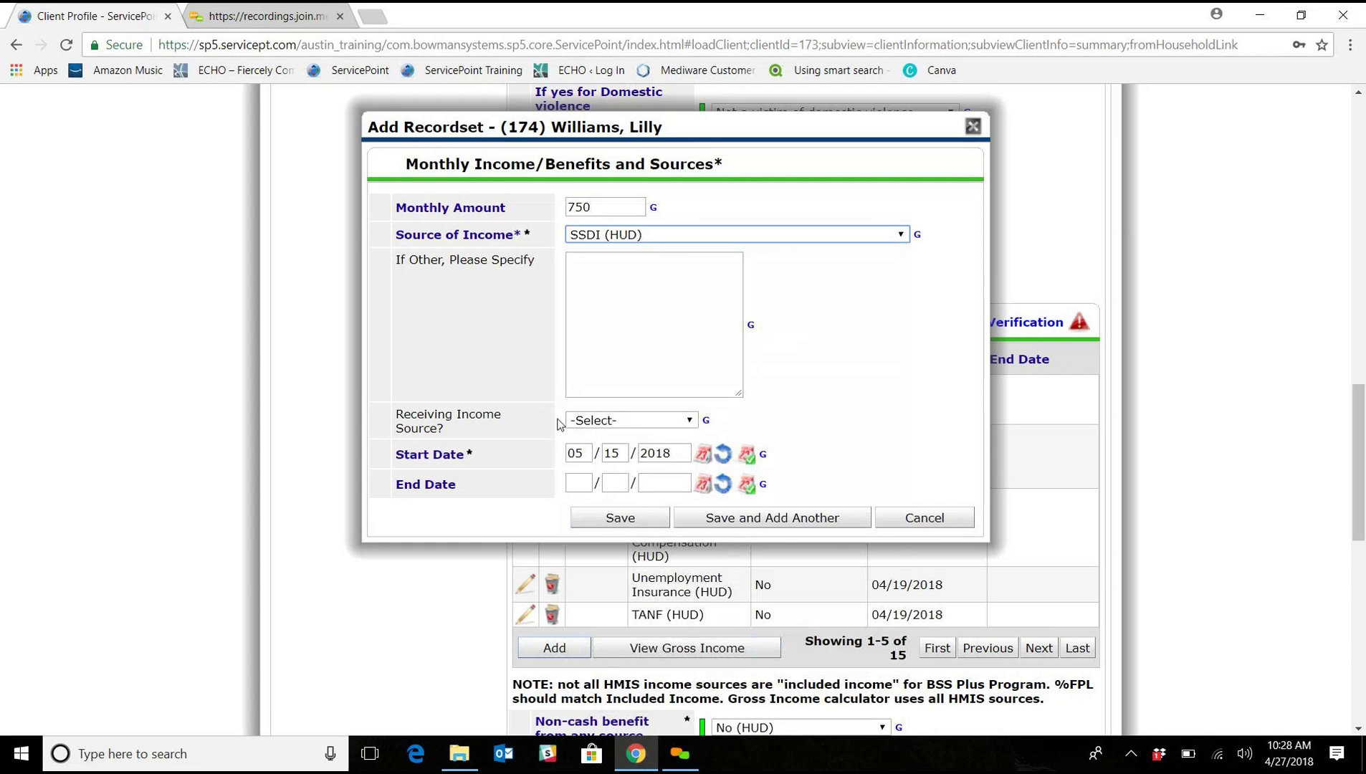
left_click(601, 424)
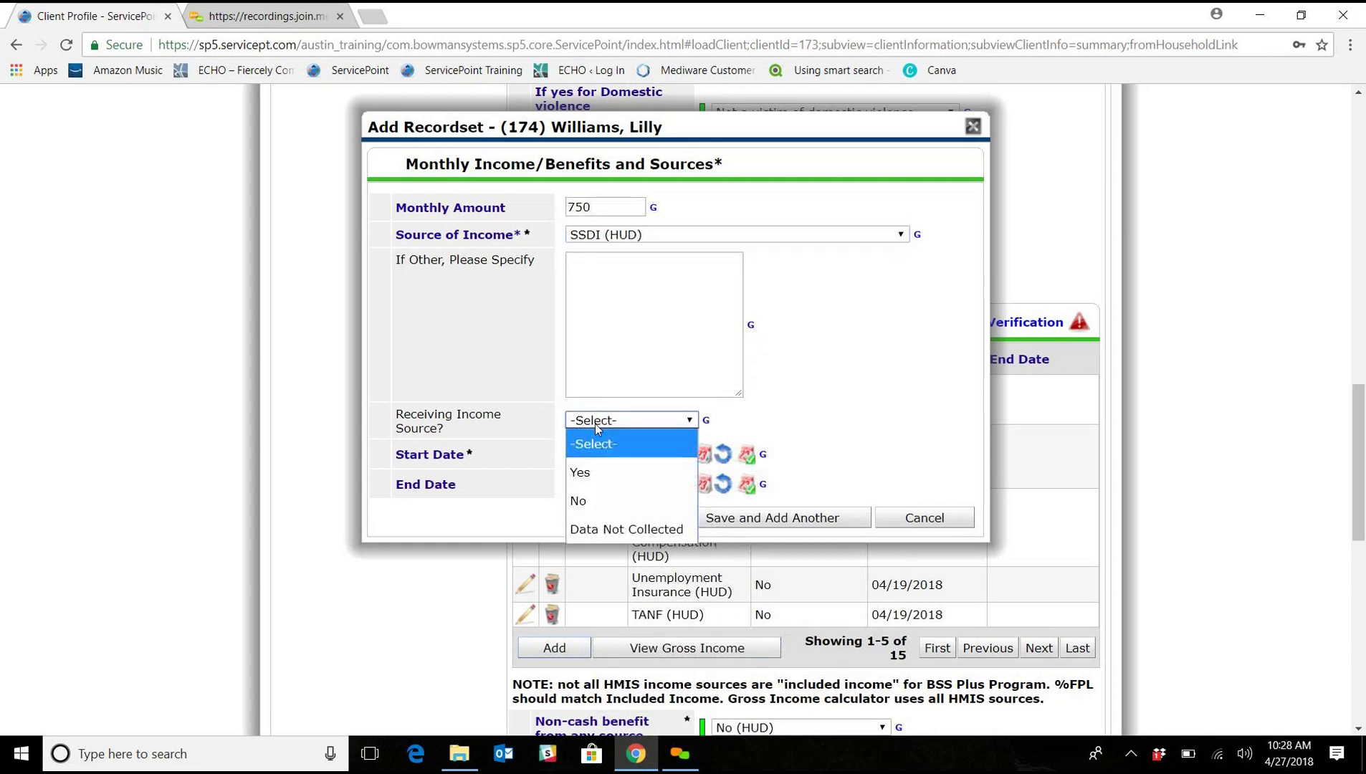
left_click(598, 465)
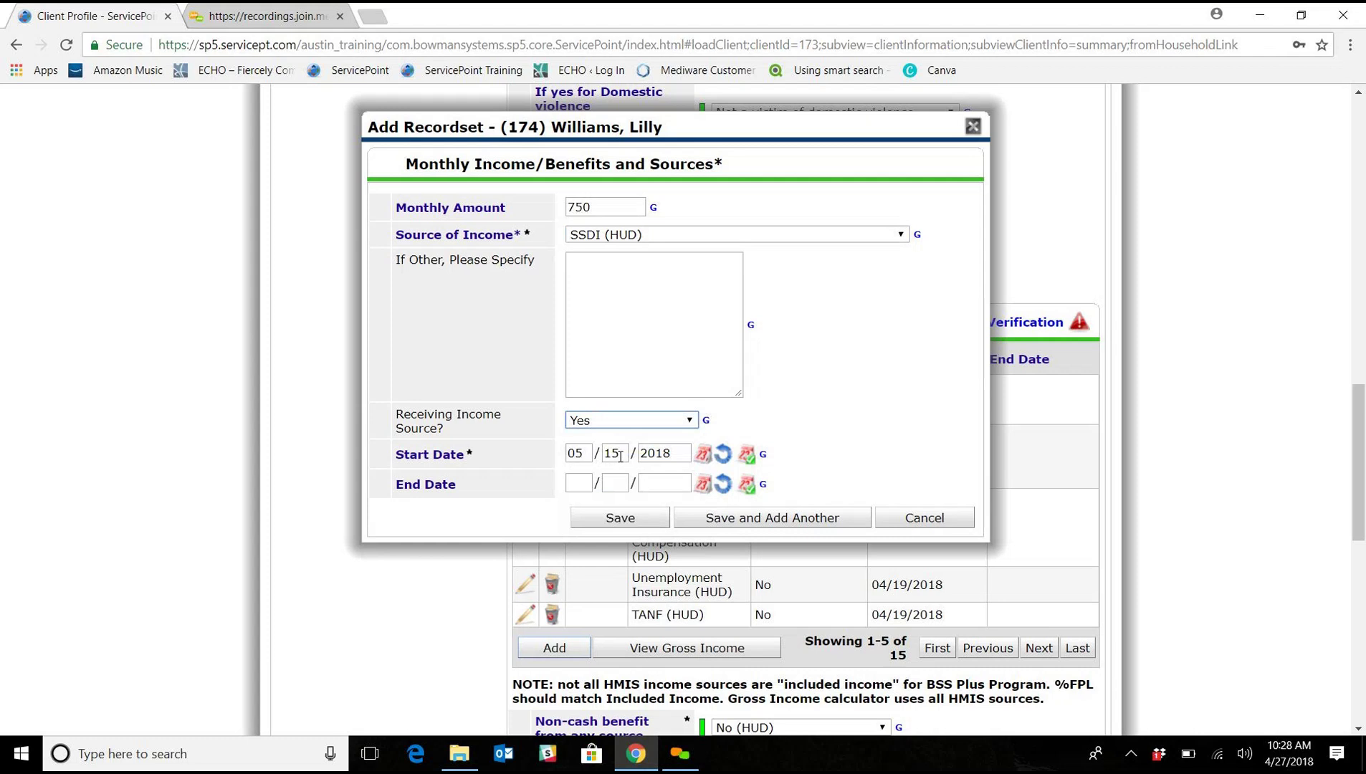
left_click(621, 517)
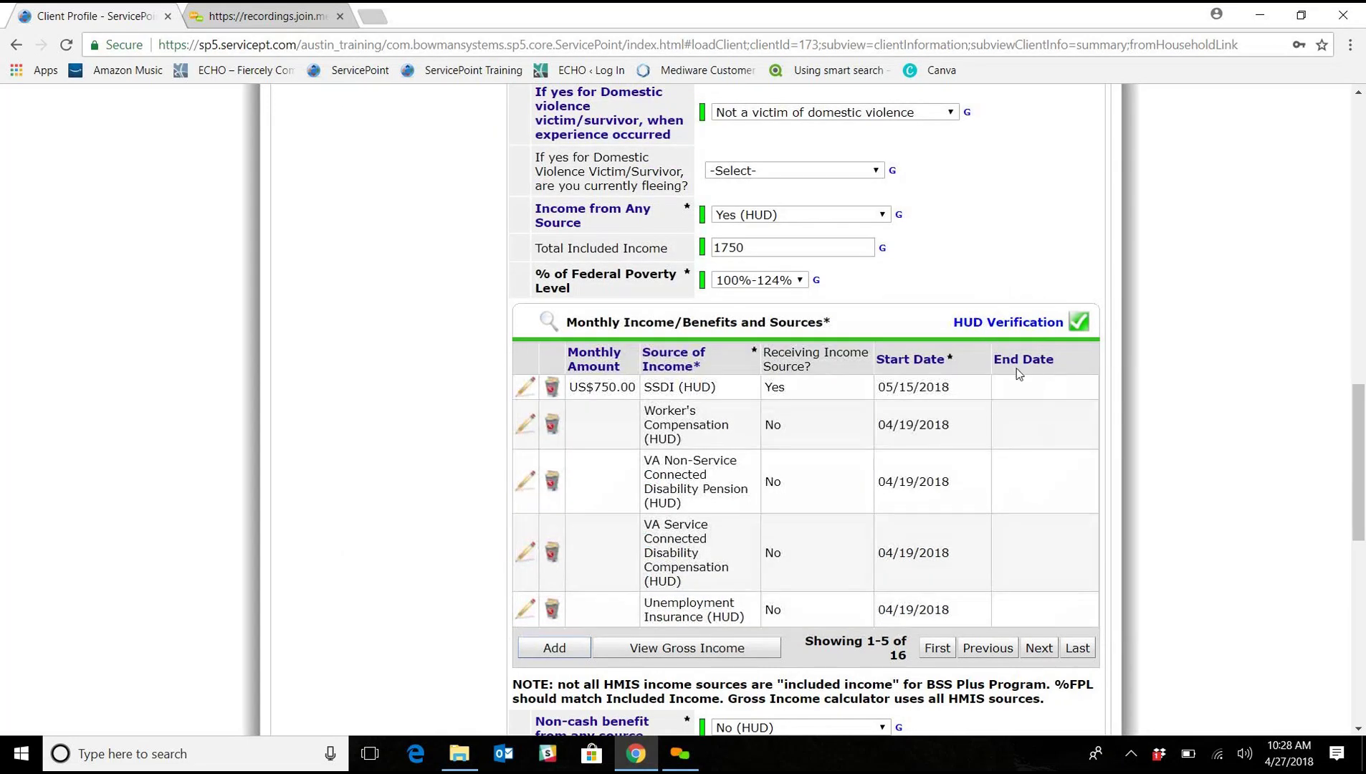
scroll(1016, 369, "down", 10)
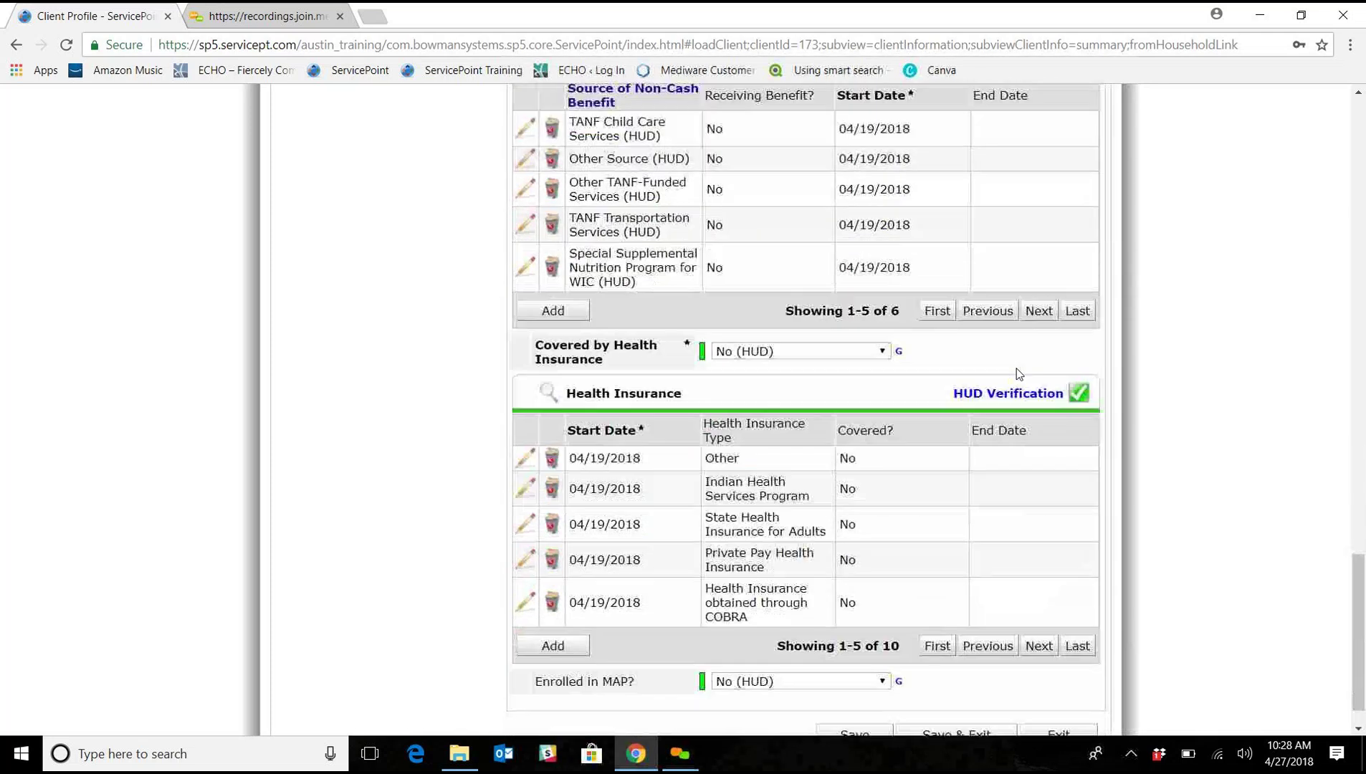
scroll(1017, 368, "down", 1)
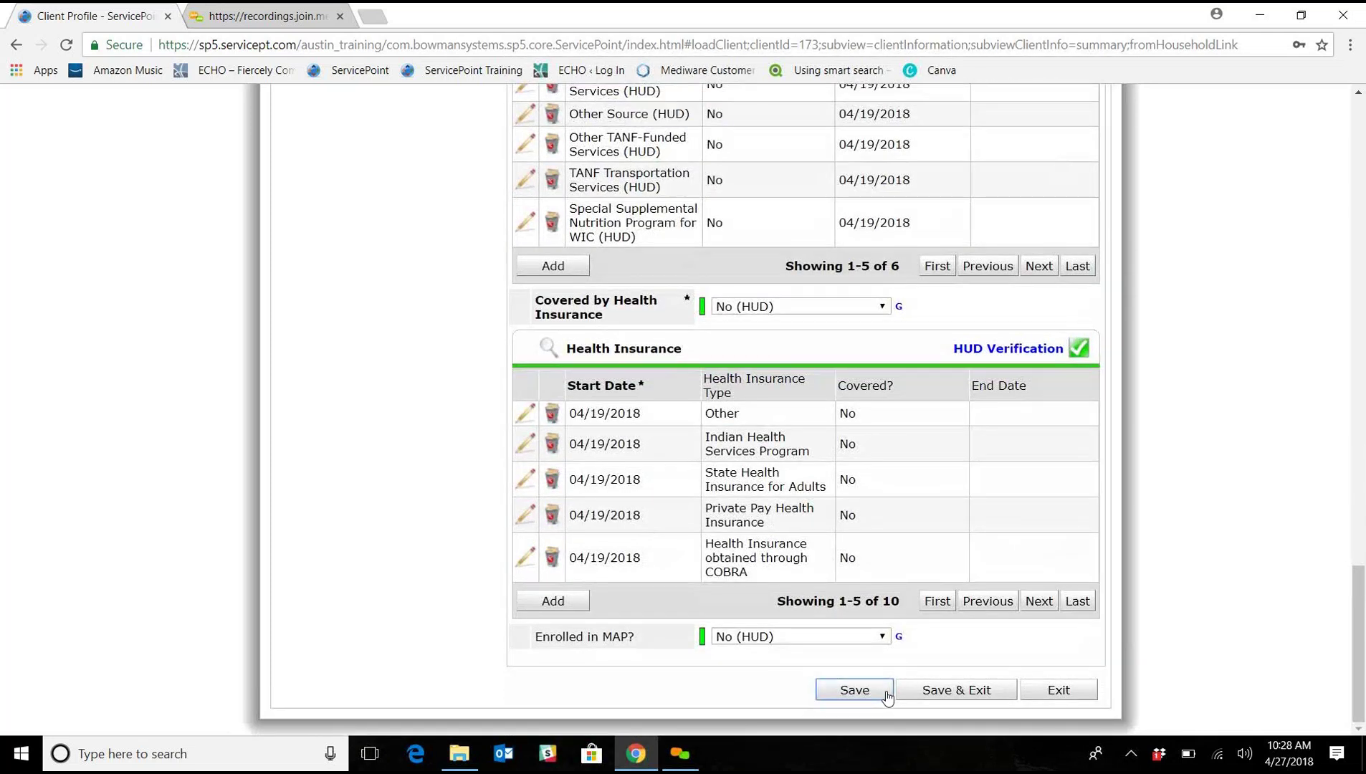
scroll(980, 543, "up", 20)
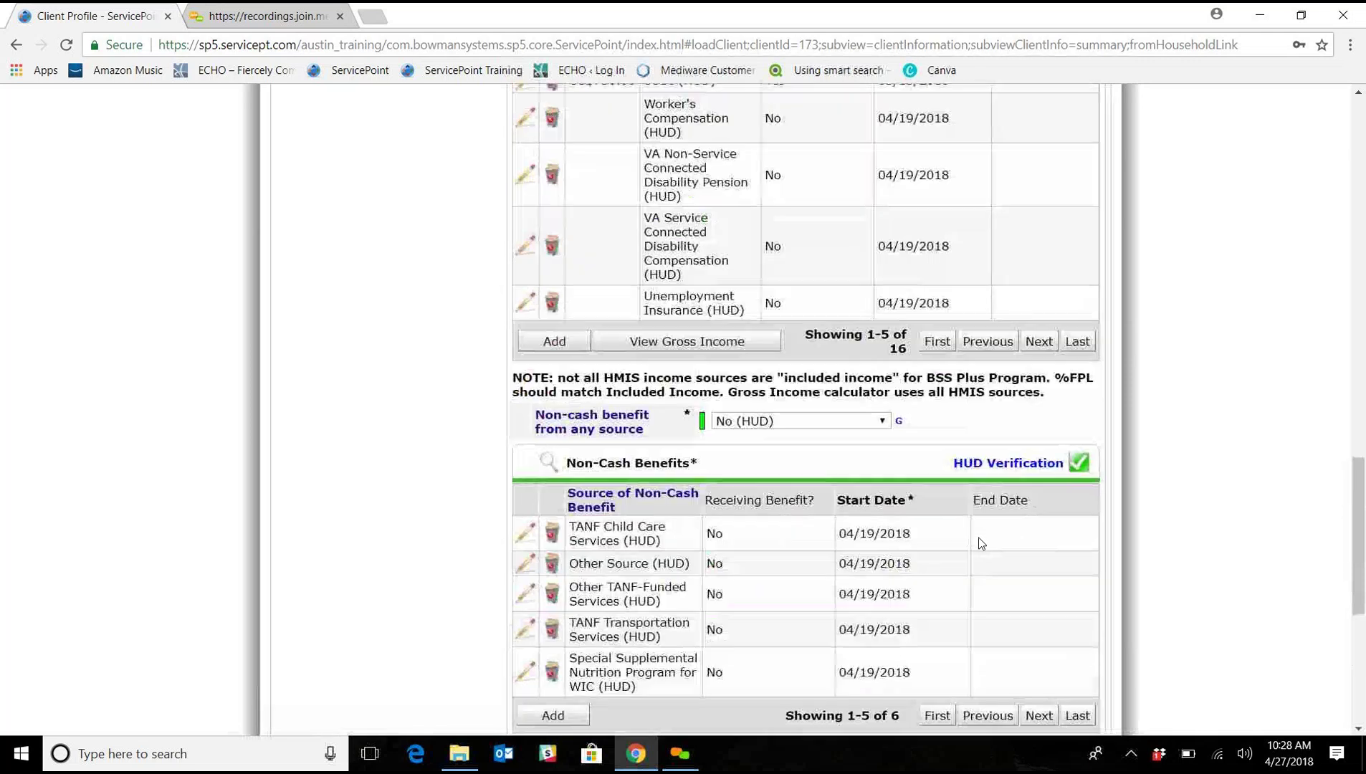
scroll(980, 544, "up", 3)
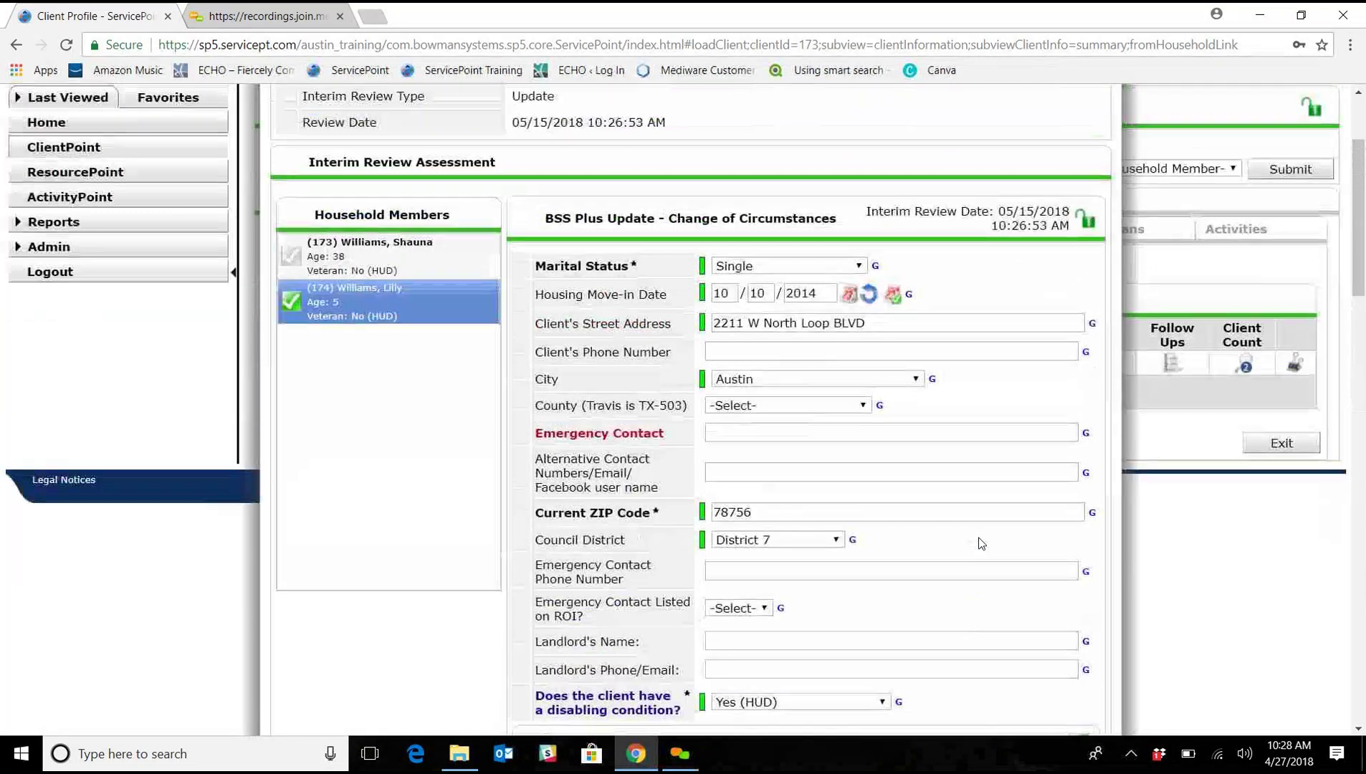
Review the adult household member's income section, then save and exit the interim review.
left_click(444, 266)
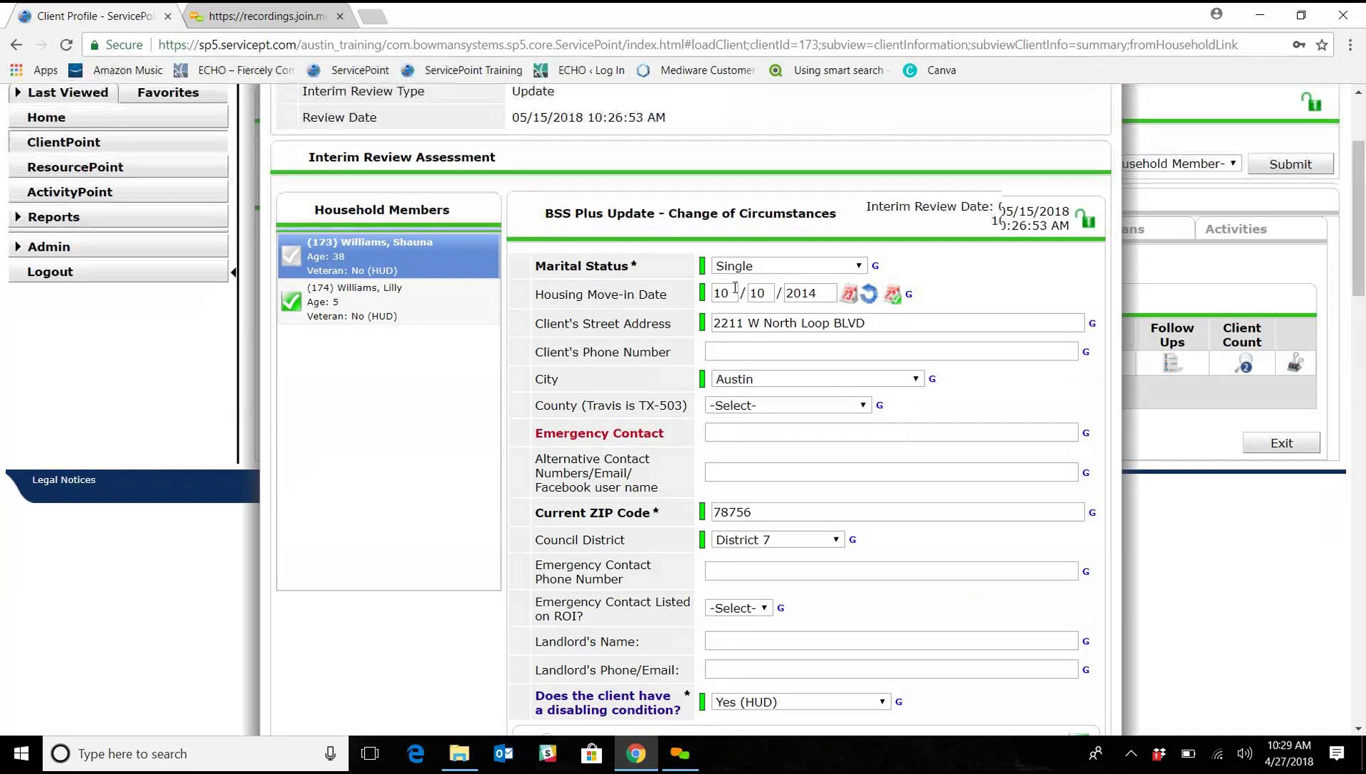
scroll(731, 293, "down", 5)
scroll(835, 247, "down", 4)
scroll(844, 262, "down", 4)
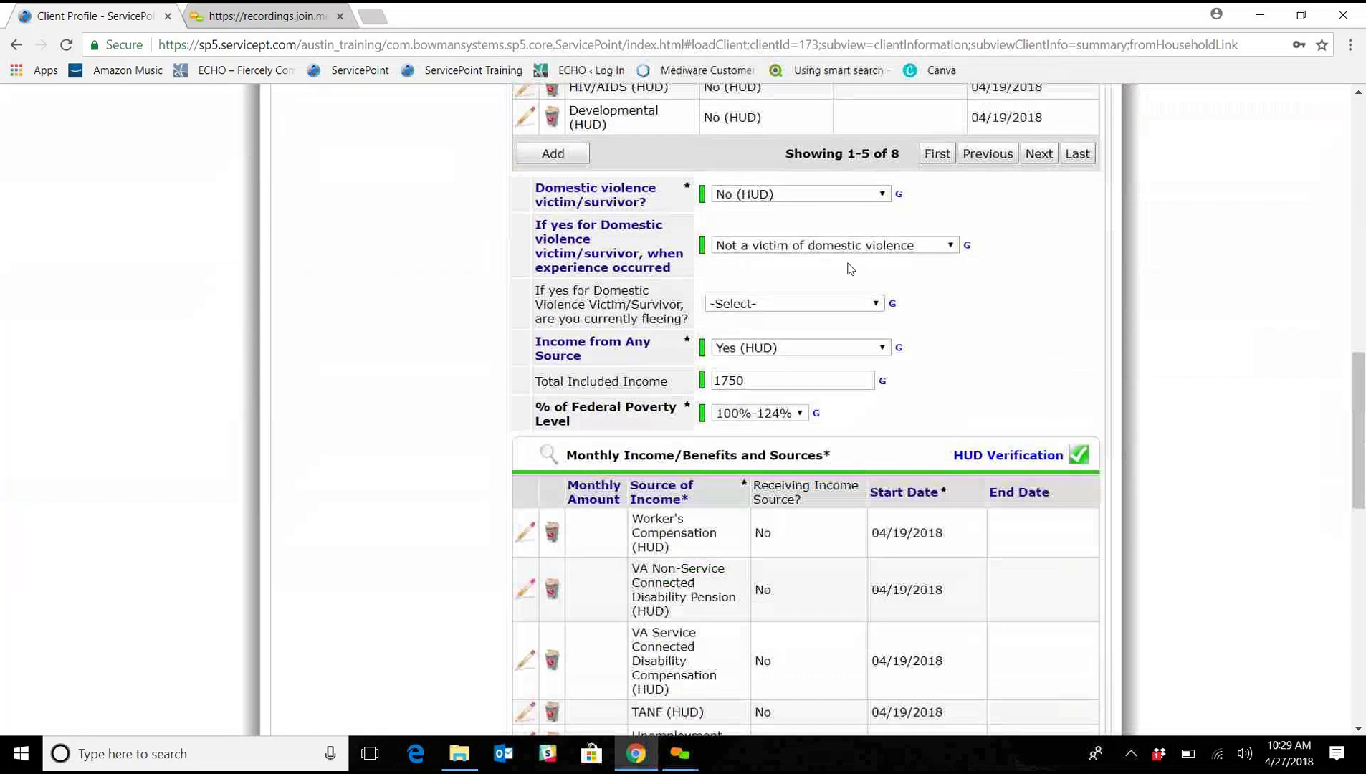
scroll(849, 271, "down", 2)
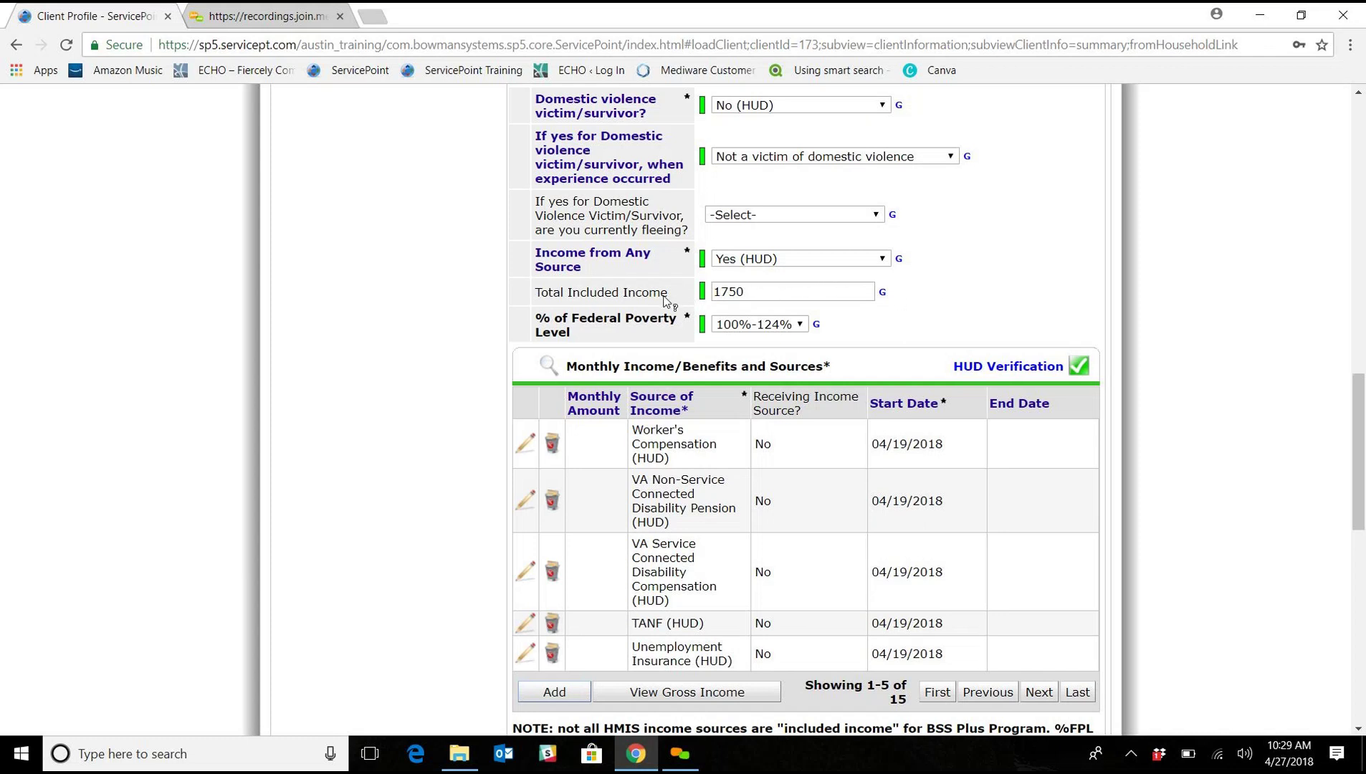
mouse_move(665, 300)
scroll(1038, 286, "down", 1)
scroll(1032, 303, "down", 3)
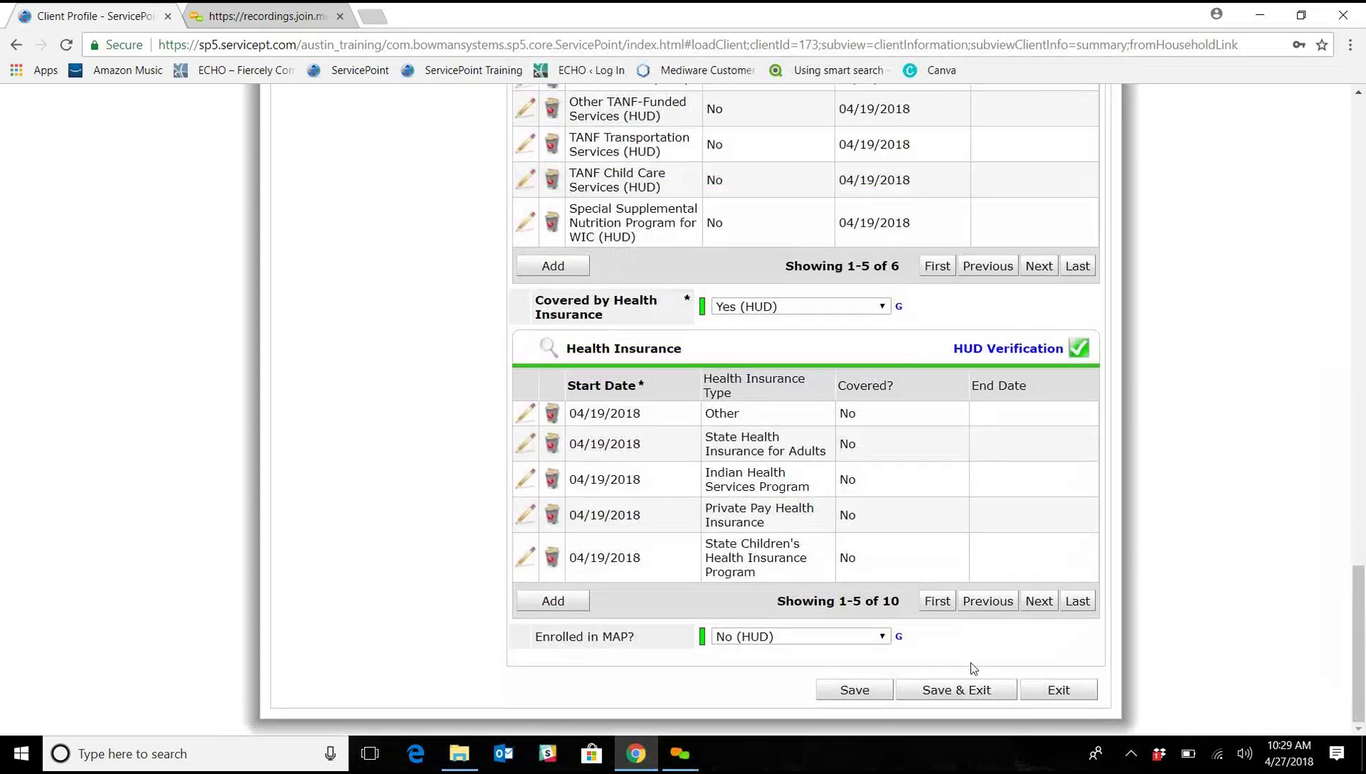
left_click(973, 693)
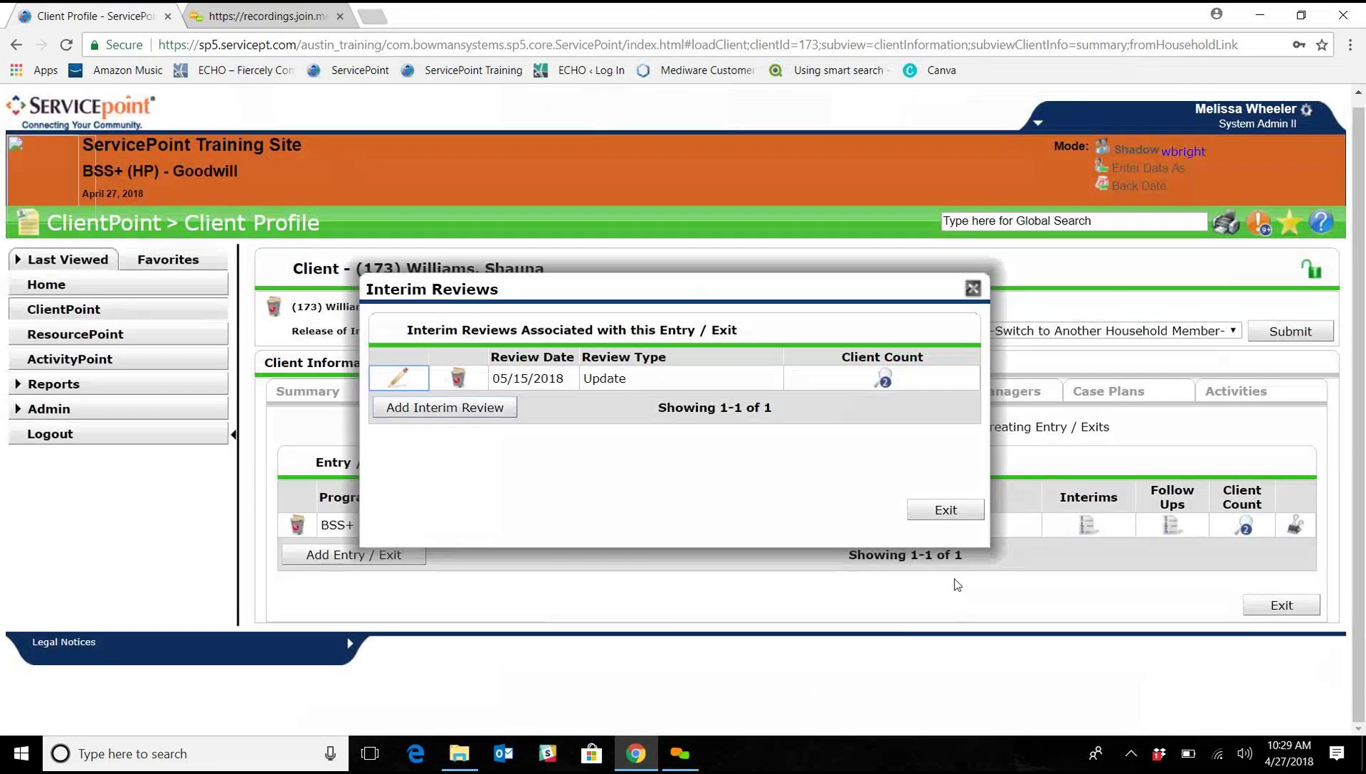